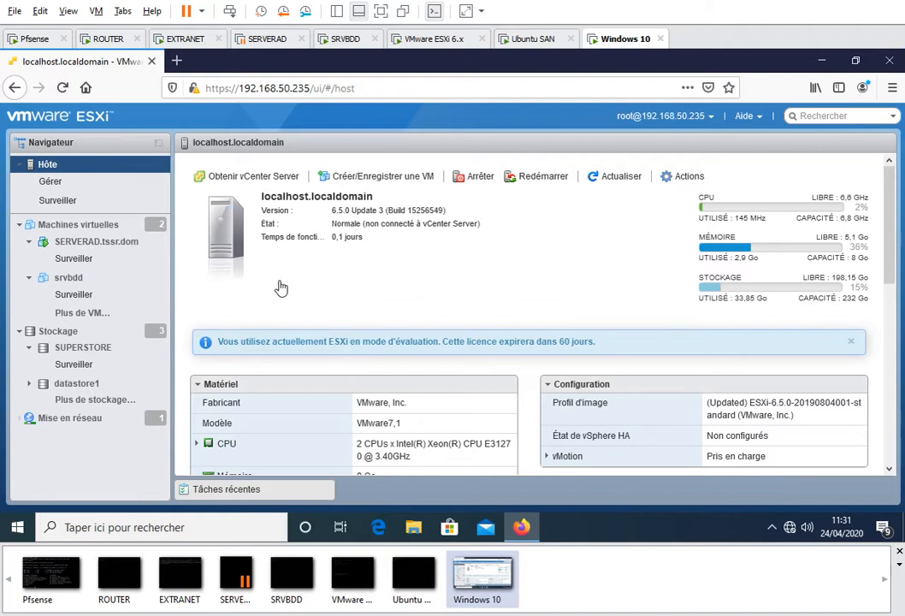
# Log into the SRVBDD server console and shut it down with init 0
pyautogui.click(346, 40)
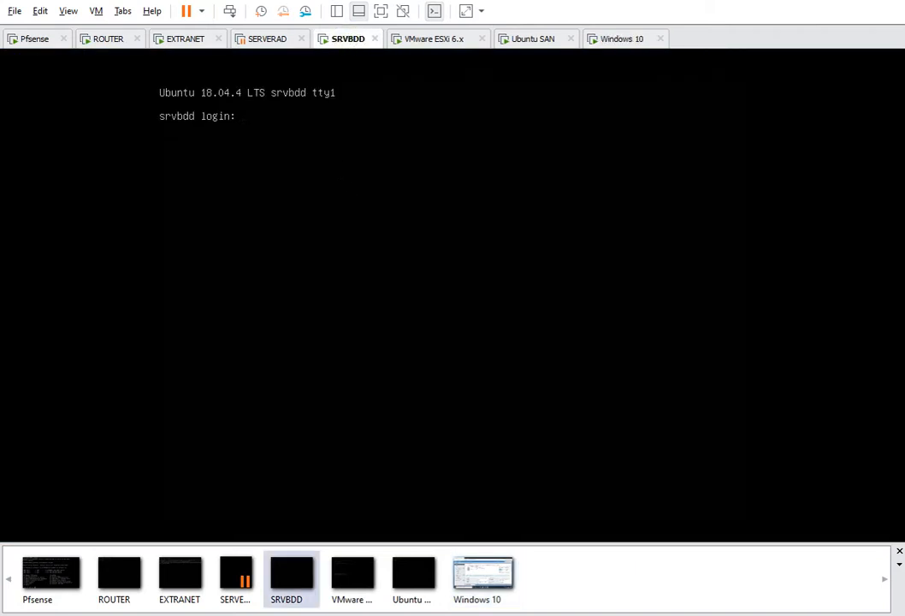
pyautogui.write('tssr76')
pyautogui.press('BackSpace')
pyautogui.press('BackSpace')
pyautogui.press('BackSpace')
pyautogui.press('BackSpace')
pyautogui.press('BackSpace')
pyautogui.press('BackSpace')
pyautogui.write('tssr')
pyautogui.press('Return')
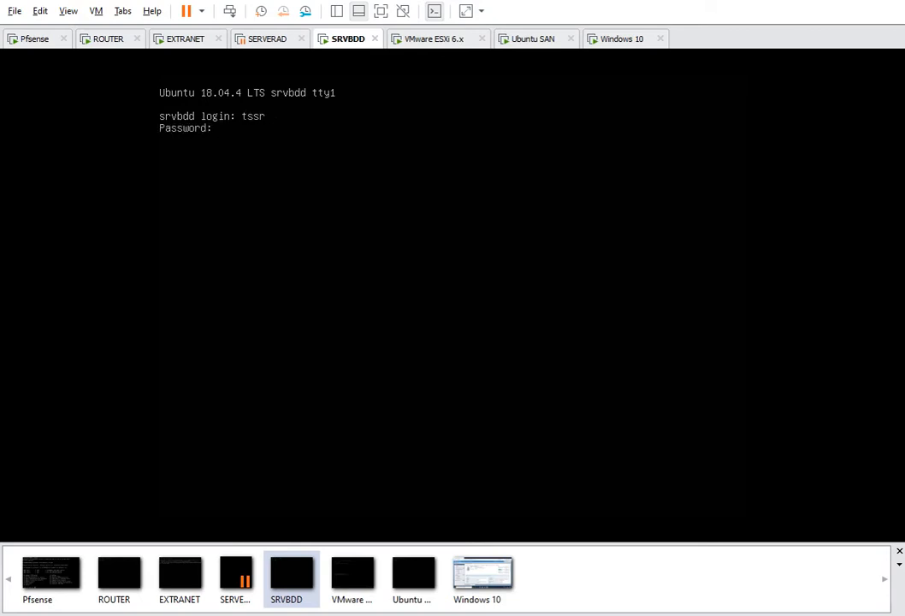
pyautogui.press('Return')
pyautogui.write('init ')
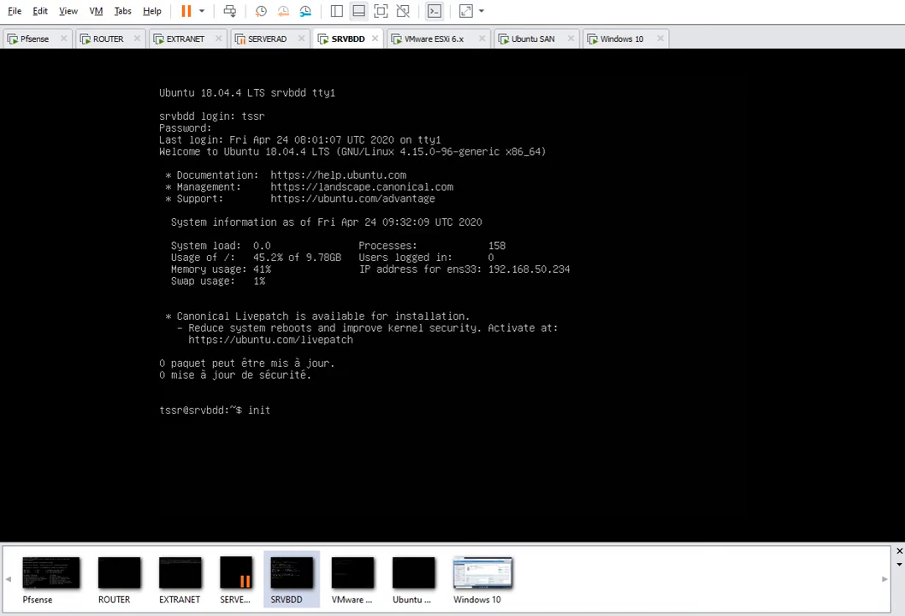
pyautogui.write('0')
pyautogui.press('Return')
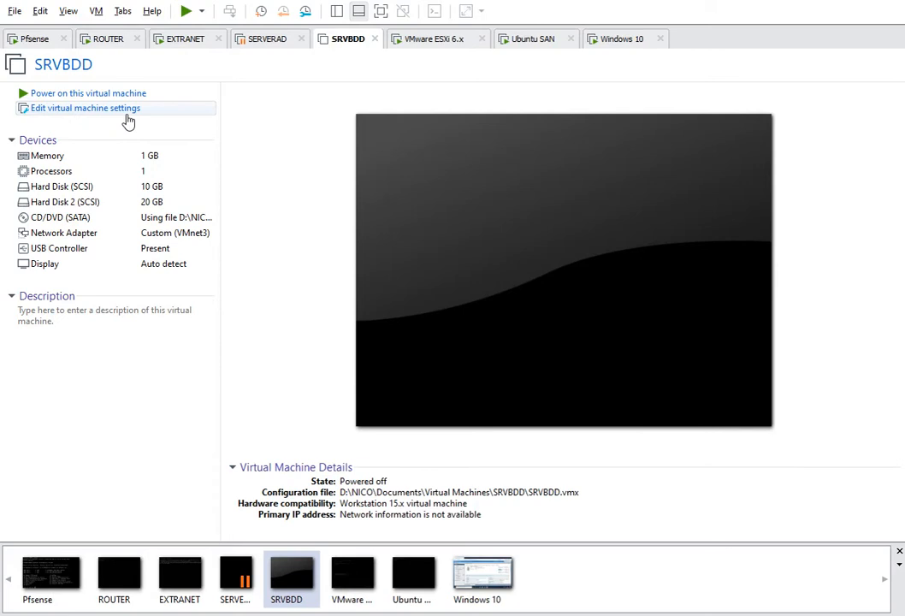
# Change SRVBDD's hardware compatibility to ESXi 6.5, altering the existing machine rather than cloning it
pyautogui.rightClick(348, 46)
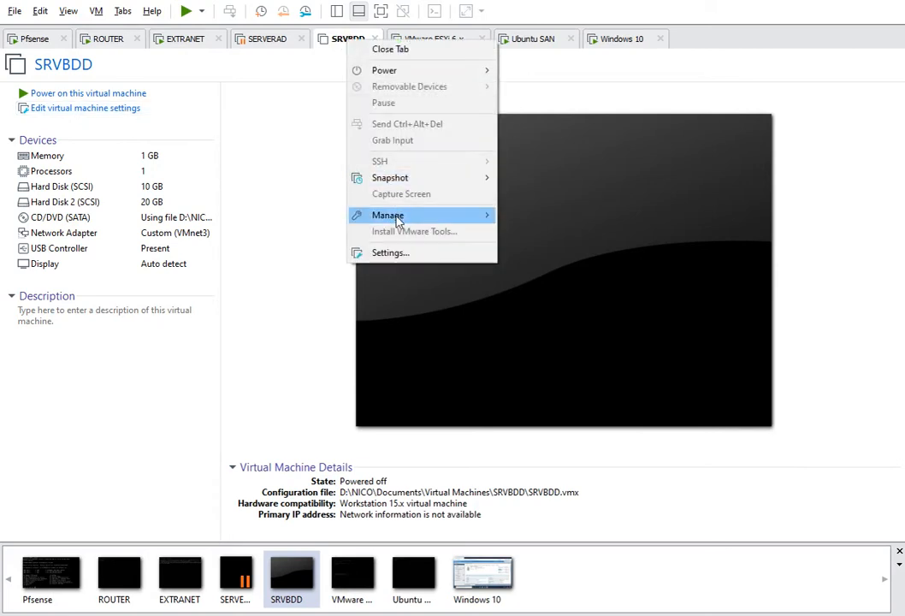
pyautogui.moveTo(361, 214)
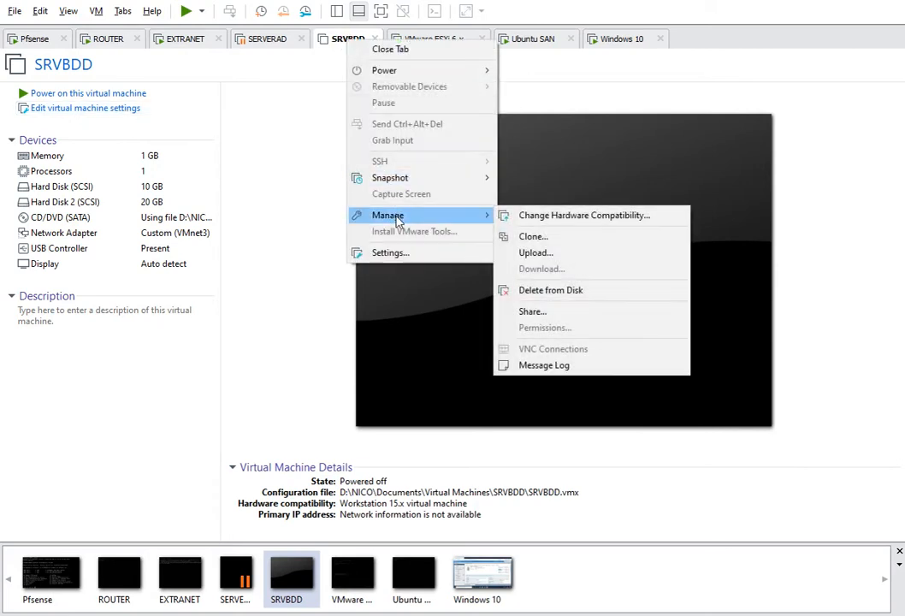
pyautogui.click(613, 217)
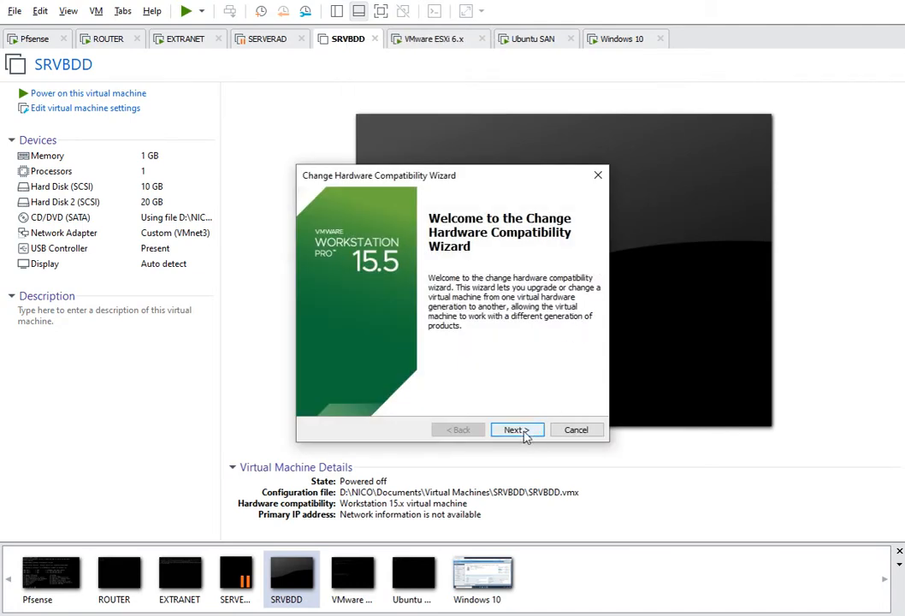
pyautogui.click(517, 430)
pyautogui.click(507, 252)
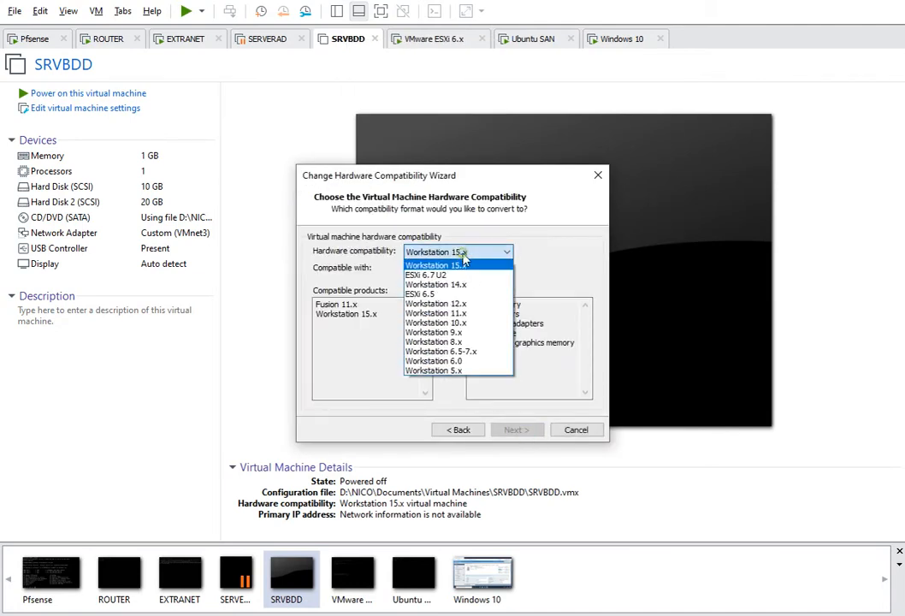
pyautogui.click(440, 296)
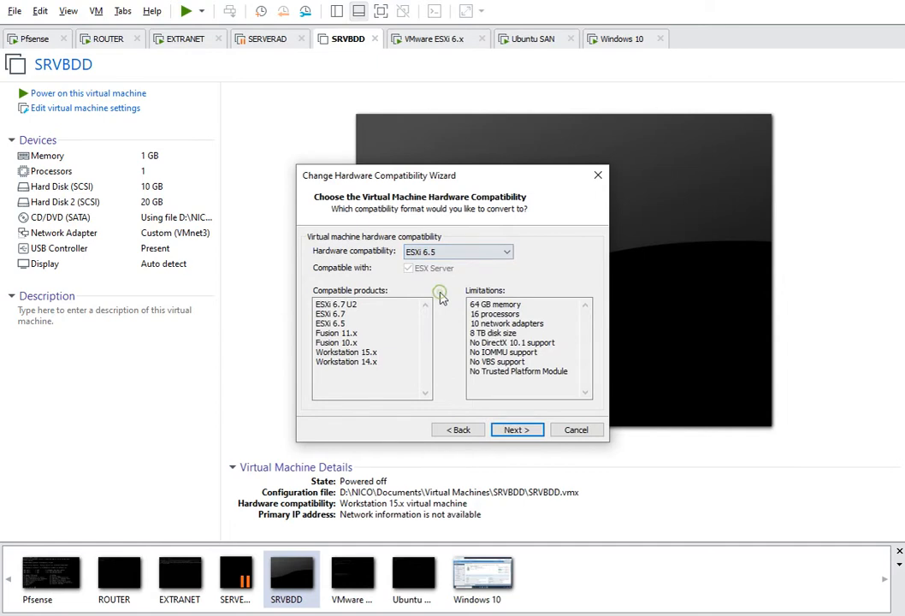
pyautogui.click(516, 430)
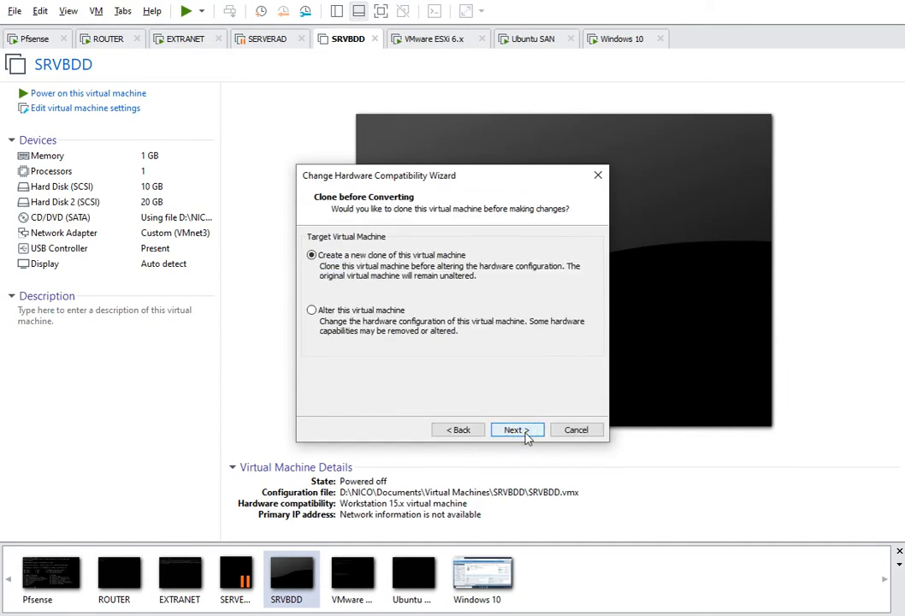
pyautogui.click(340, 313)
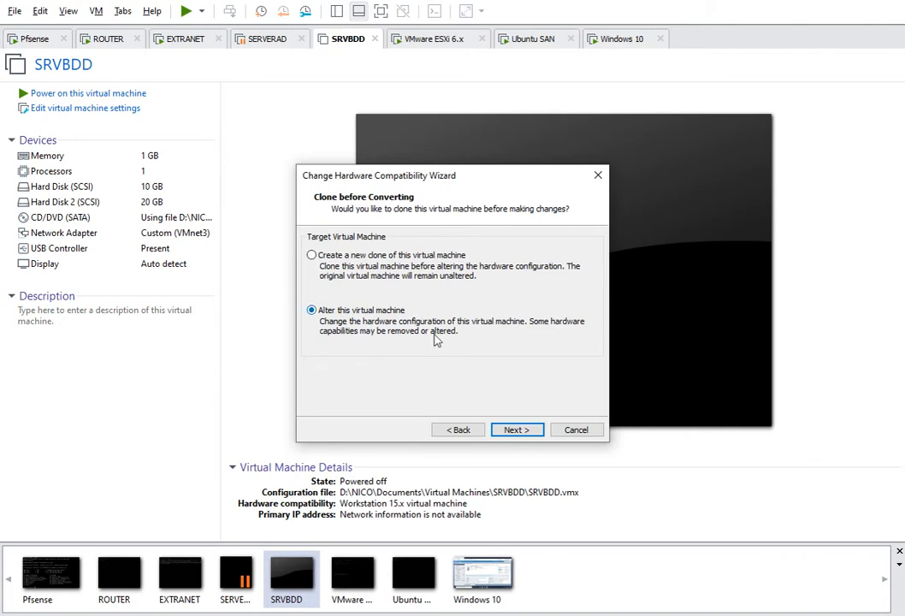
pyautogui.click(517, 430)
pyautogui.click(521, 430)
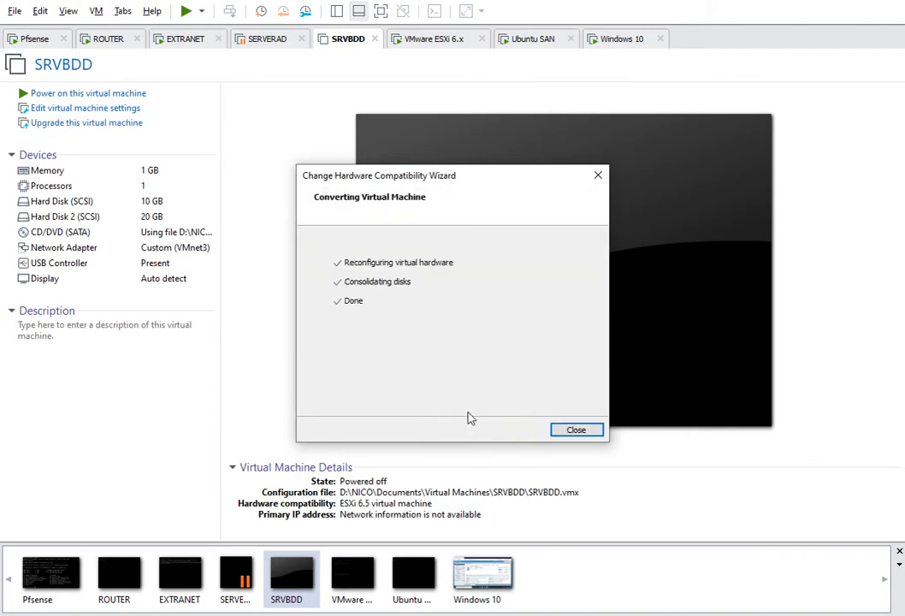
pyautogui.click(576, 430)
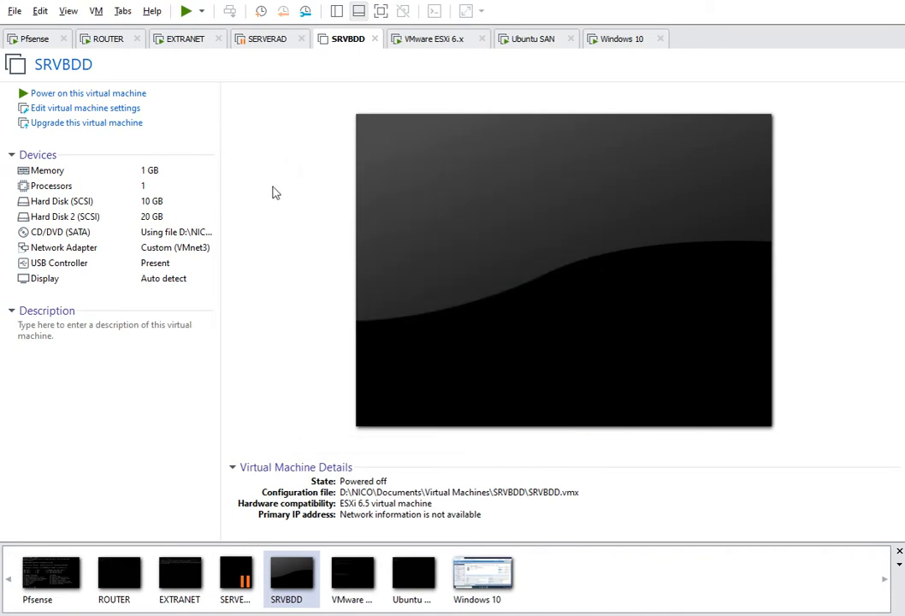
# Power SRVBDD on, power it back off, and close its tab
pyautogui.click(123, 95)
pyautogui.rightClick(363, 43)
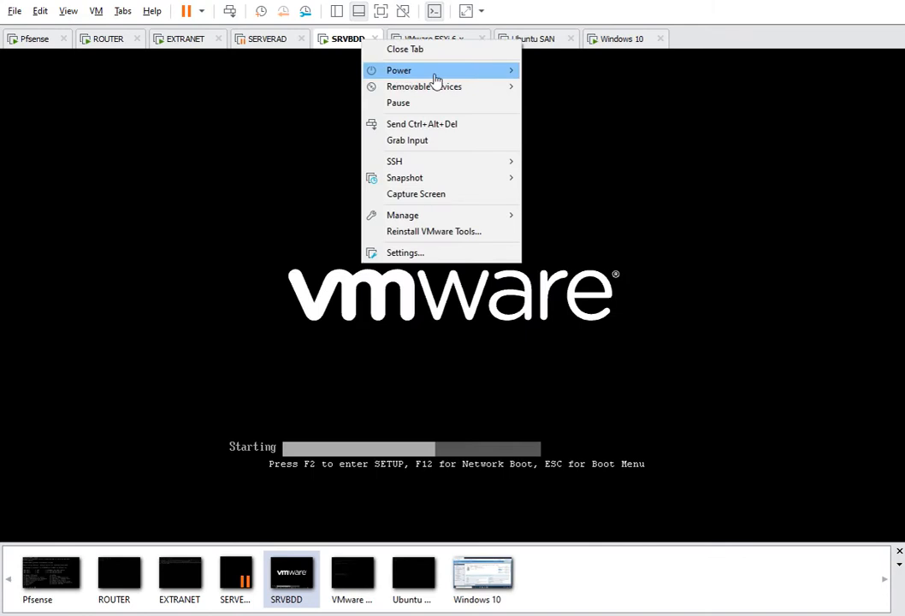
pyautogui.moveTo(435, 73)
pyautogui.click(598, 159)
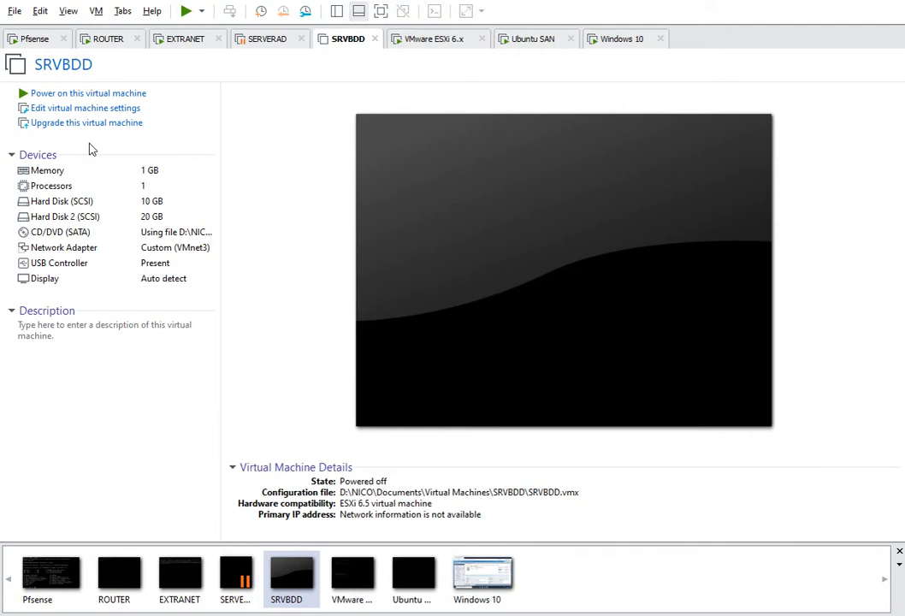
pyautogui.click(375, 39)
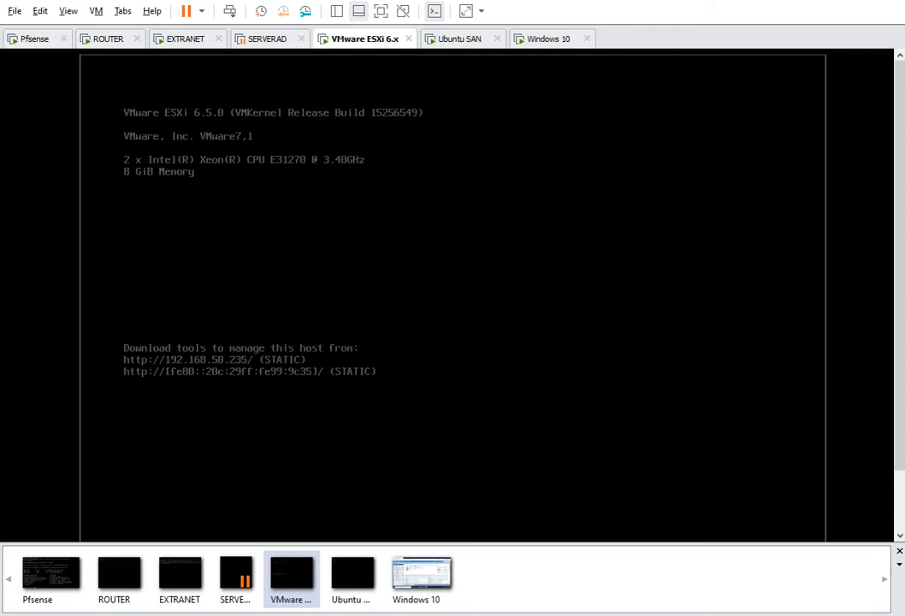
# Check the SRVBDD folder's VM files in Explorer, then switch to the Windows 10 machine
pyautogui.moveTo(0, 129); pyautogui.dragTo(387, 83)
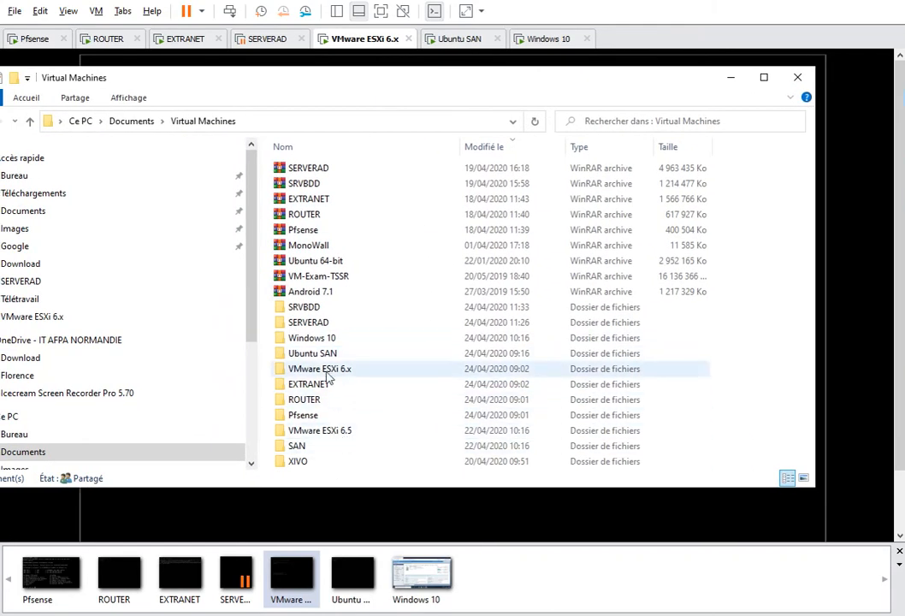
pyautogui.doubleClick(312, 308)
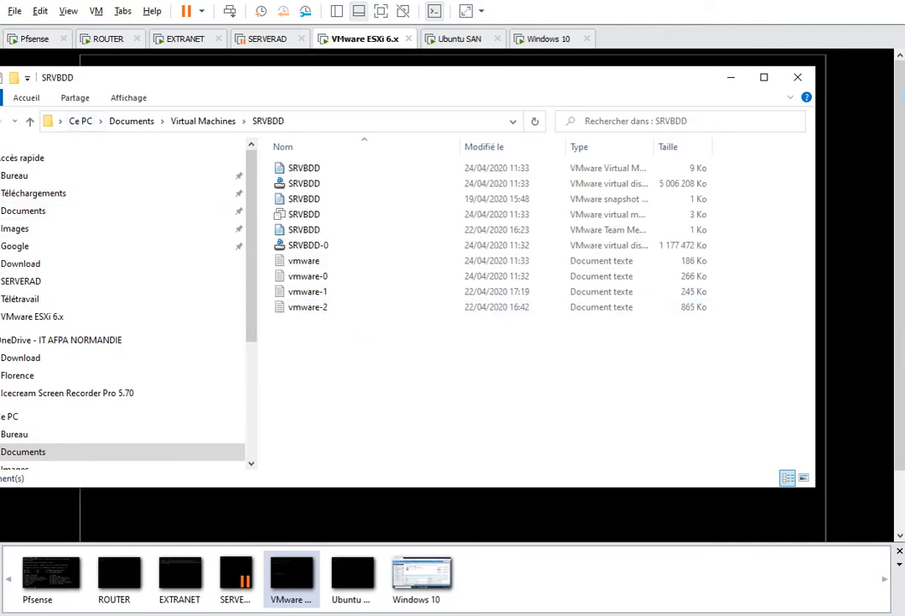
pyautogui.click(0, 121)
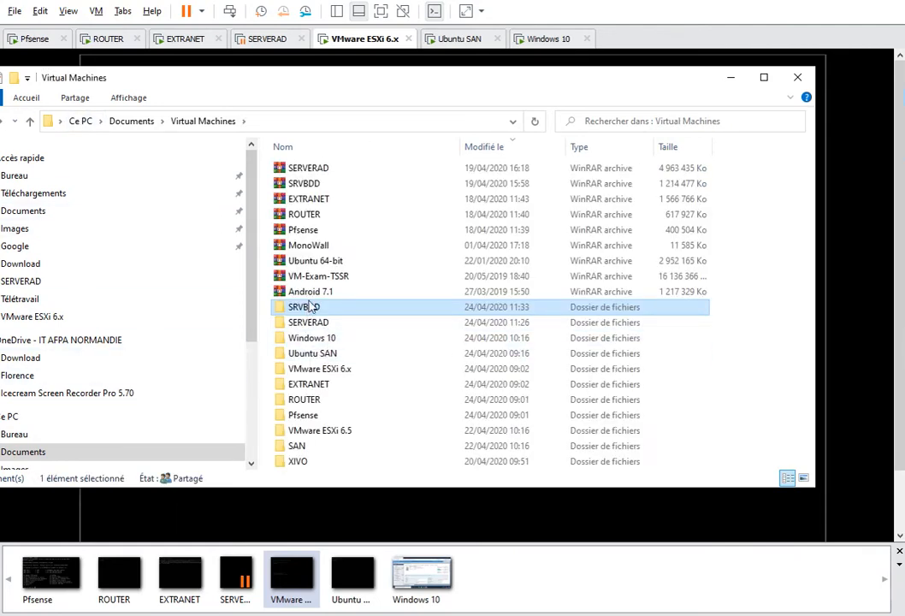
pyautogui.click(544, 37)
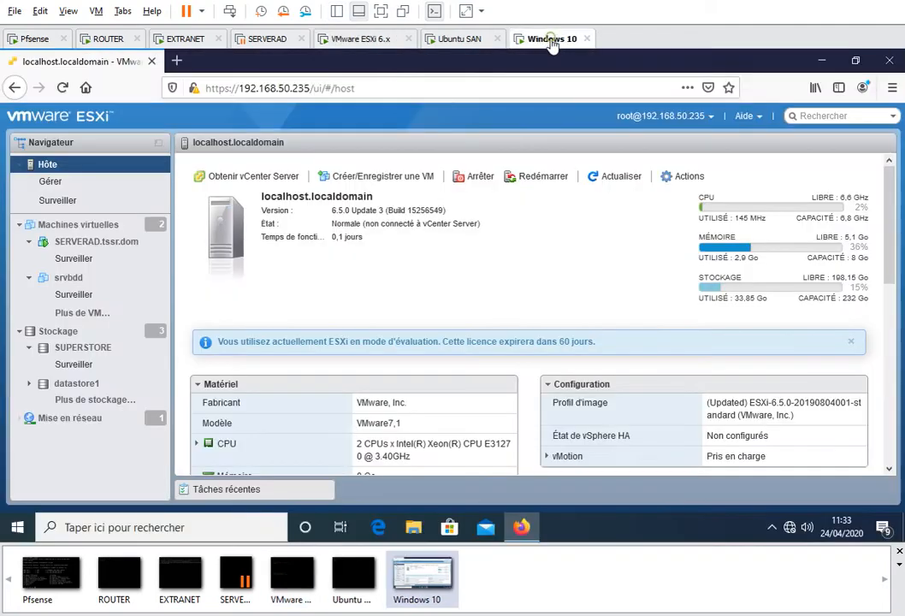
# Minimize Firefox, inspect the desktop SRVBDD folder, and launch vCenter Converter Standalone
pyautogui.click(823, 61)
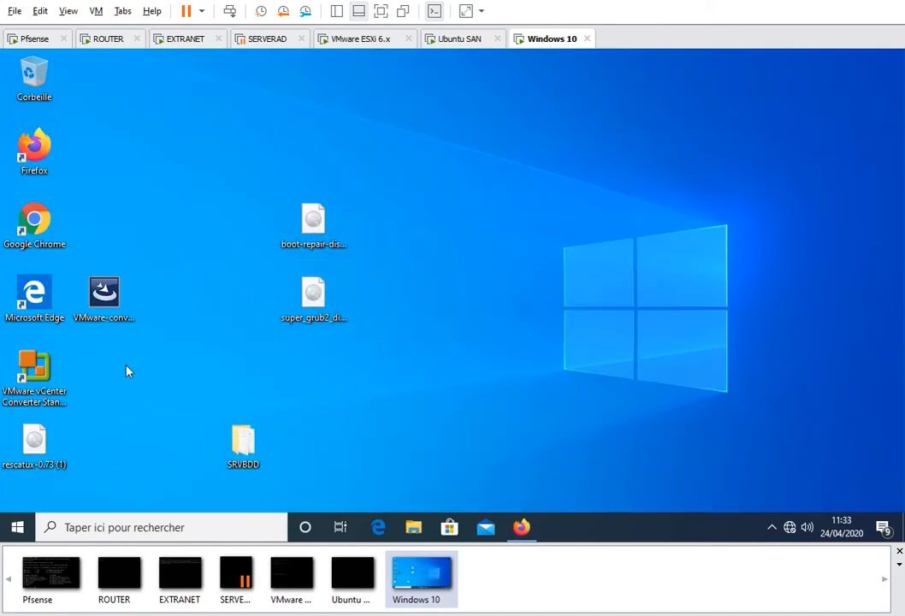
pyautogui.doubleClick(274, 446)
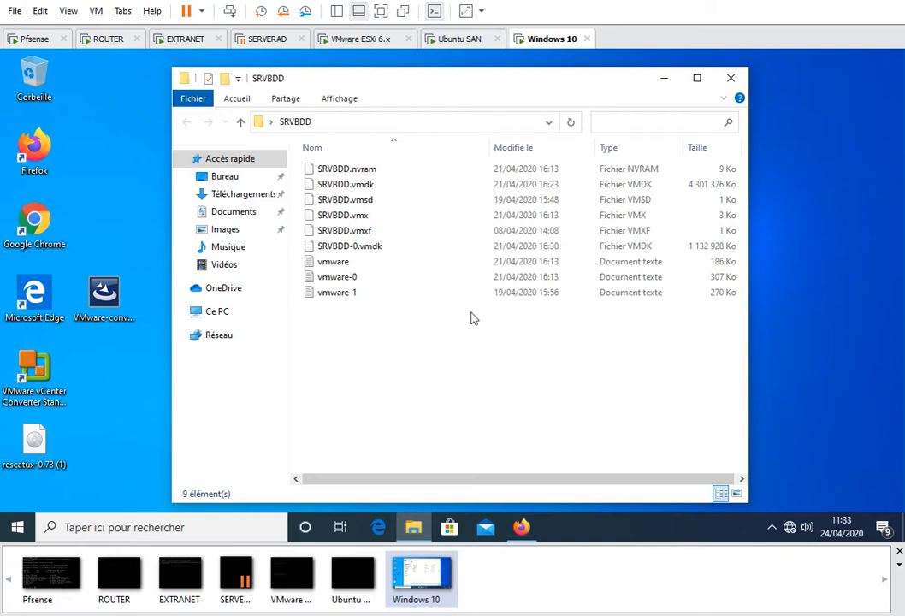
pyautogui.click(731, 78)
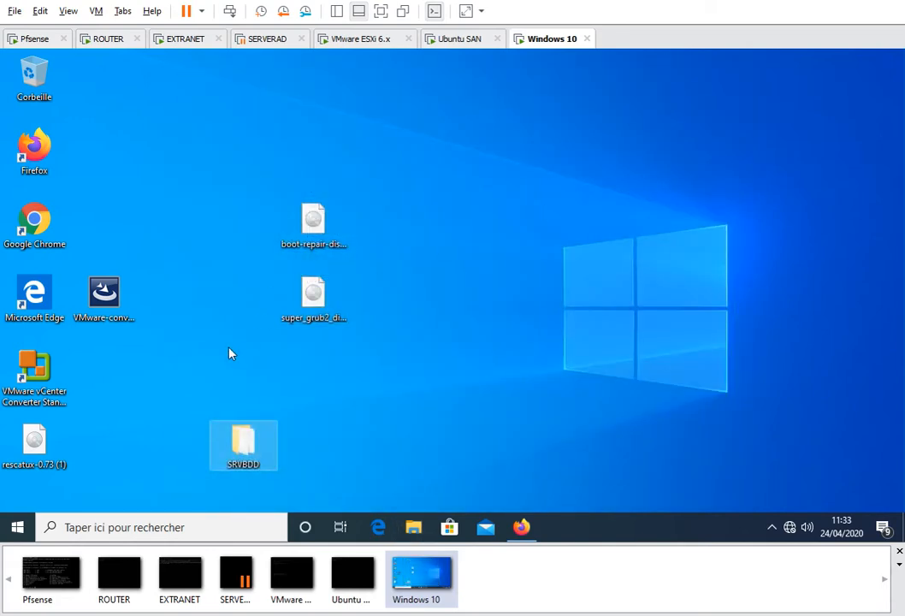
pyautogui.click(39, 385)
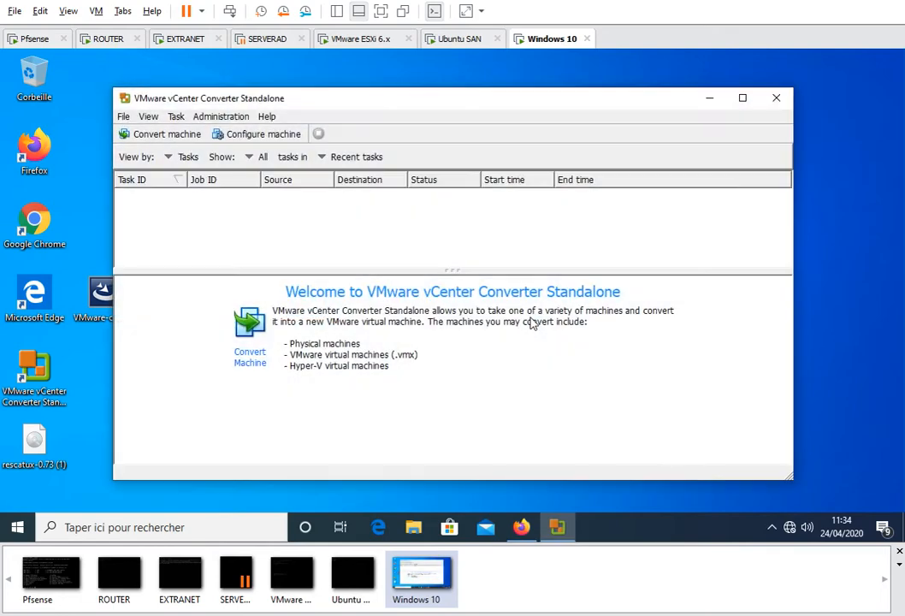
# Start a conversion using the powered-off Workstation VM Desktop\SRVBDD\SRVBDD.vmx as the source
pyautogui.click(175, 139)
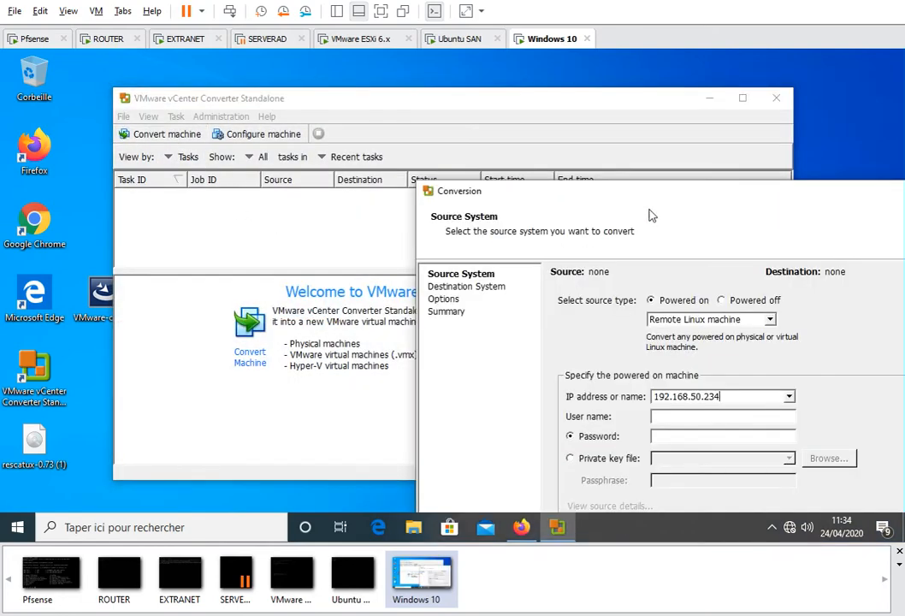
pyautogui.moveTo(667, 207); pyautogui.dragTo(398, 100)
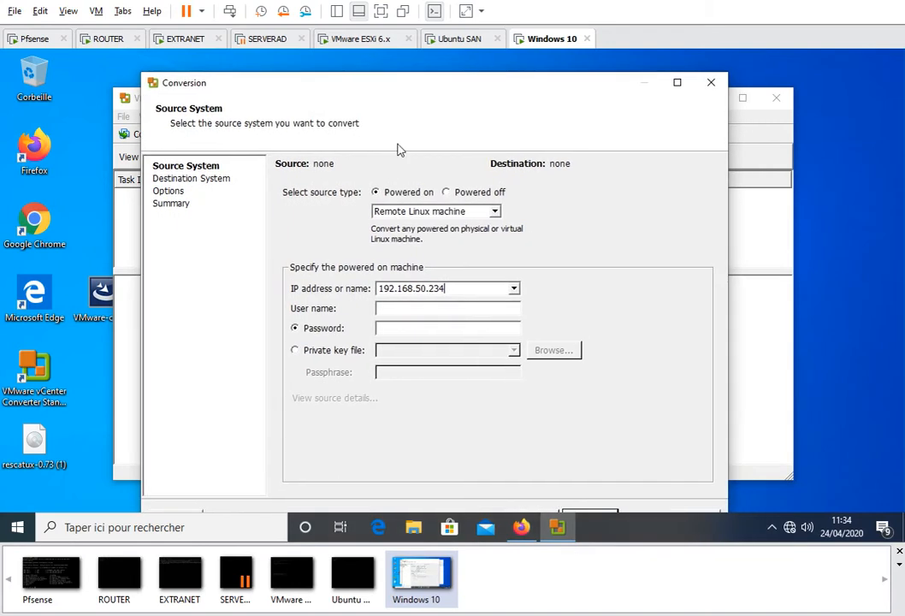
pyautogui.click(445, 192)
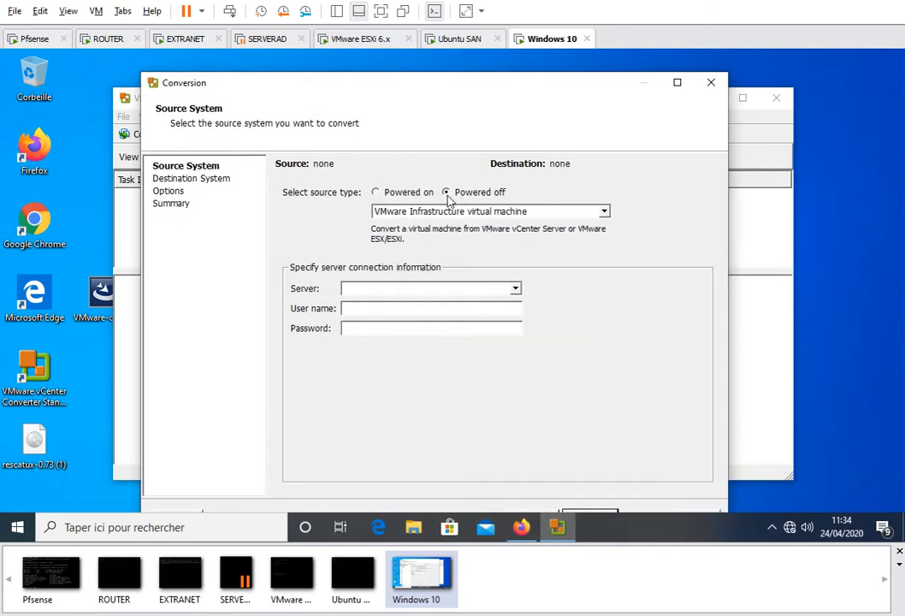
pyautogui.click(425, 211)
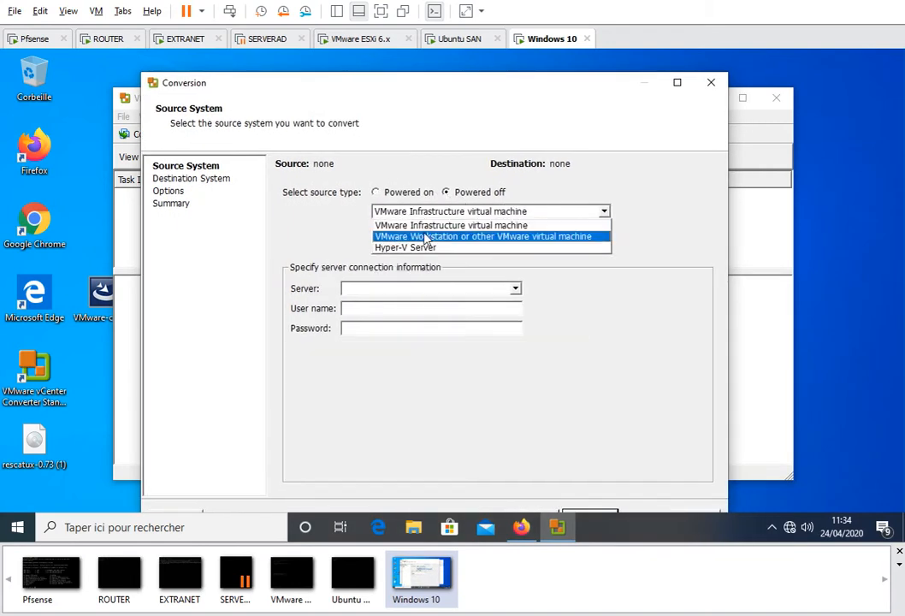
pyautogui.click(425, 238)
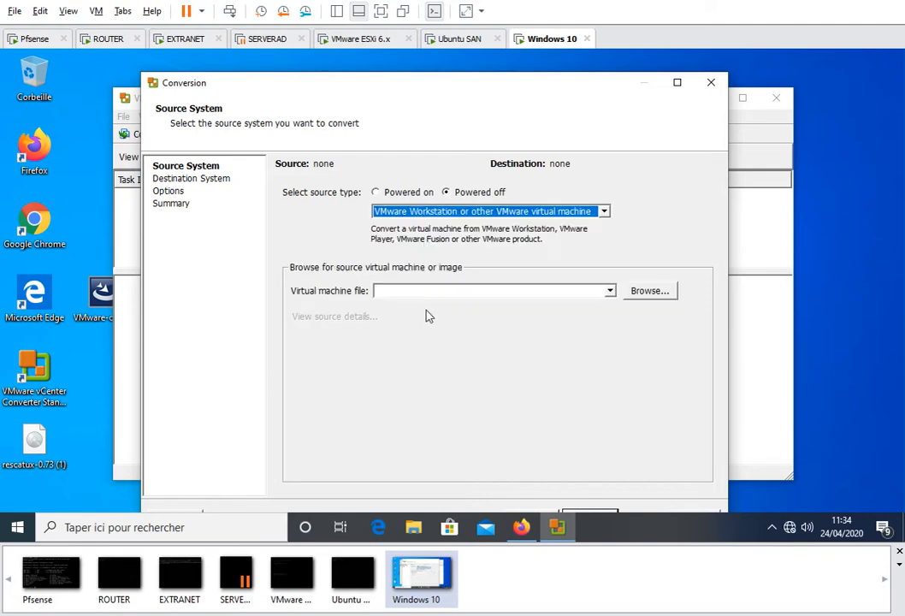
pyautogui.click(666, 292)
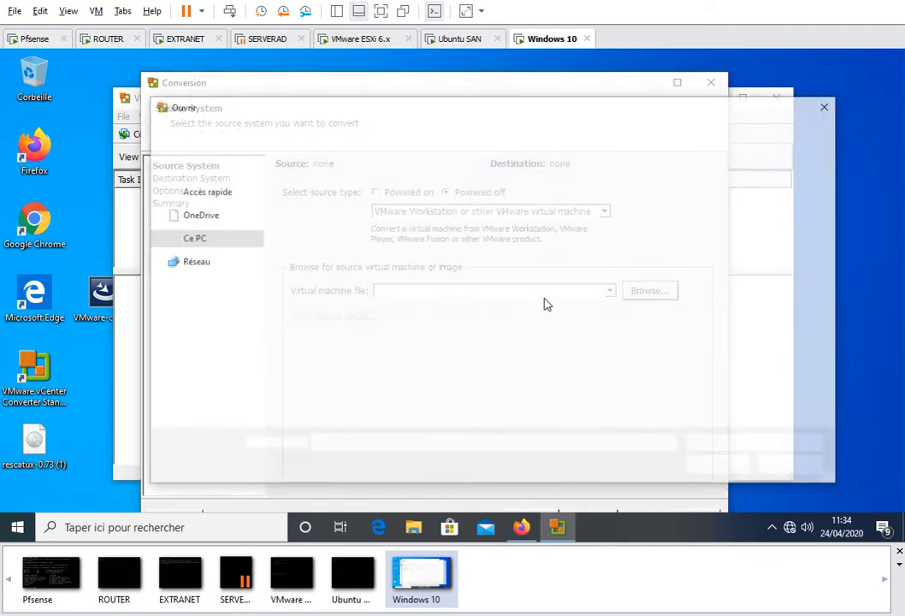
pyautogui.doubleClick(318, 202)
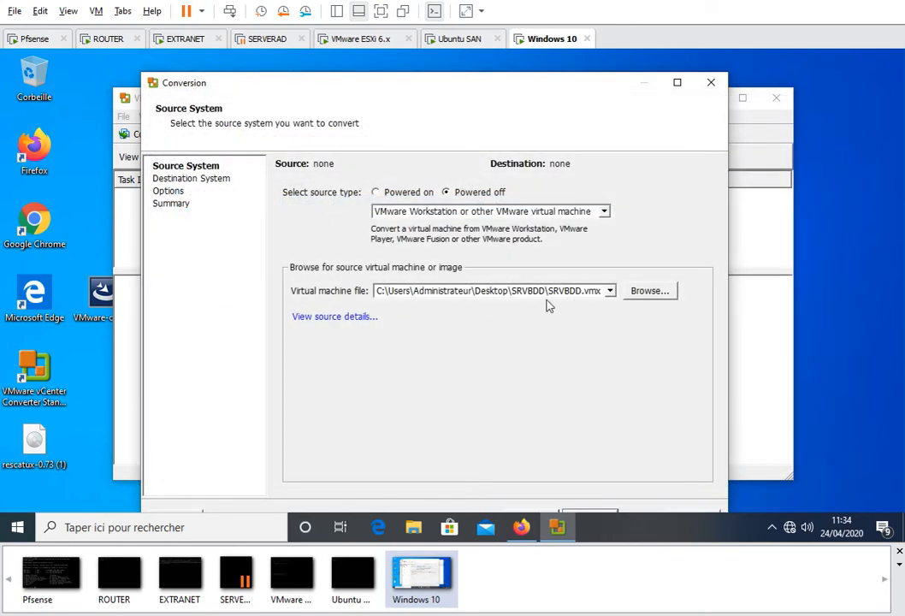
pyautogui.moveTo(520, 88); pyautogui.dragTo(513, 77)
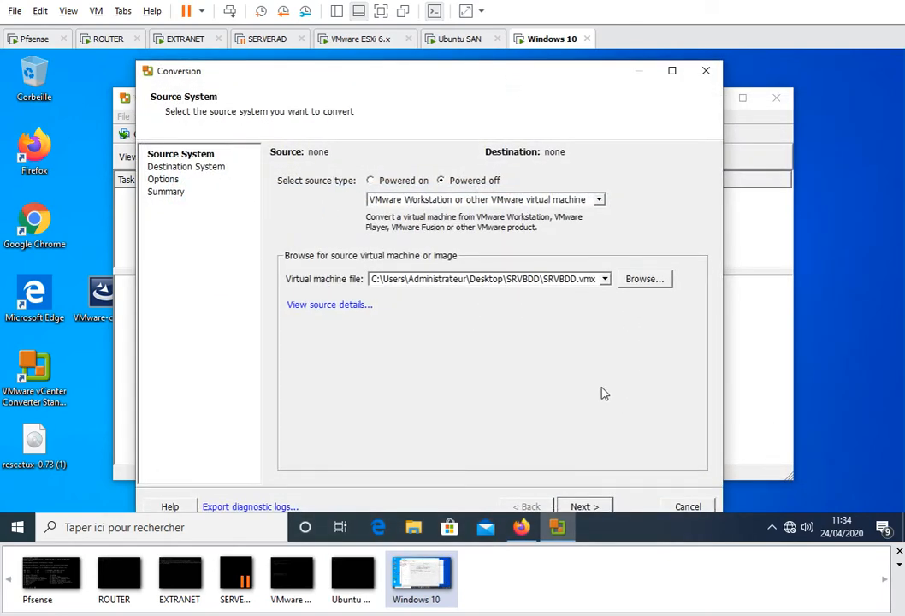
pyautogui.click(585, 505)
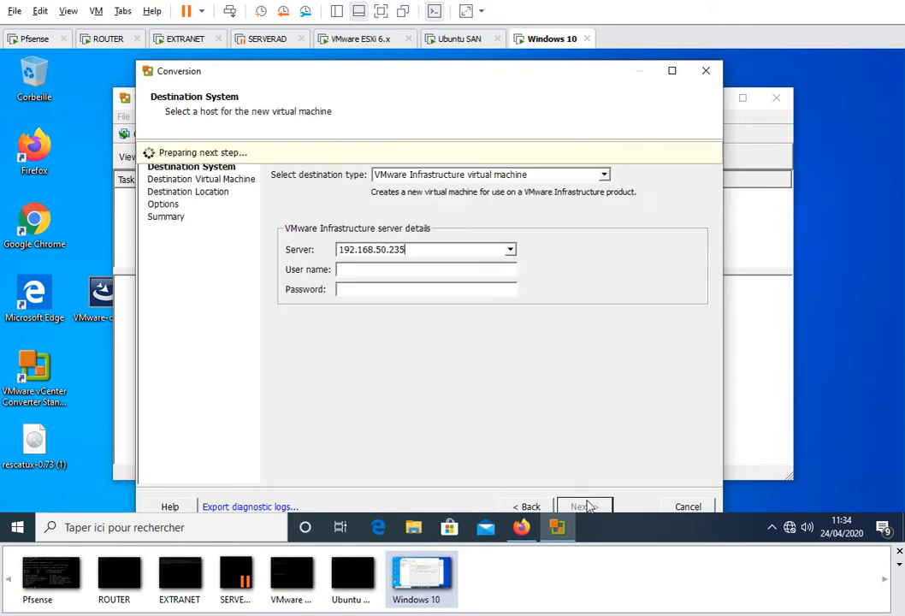
# Connect to ESXi host 192.168.50.235 with the root account and name the VM SRVBDD-import
pyautogui.click(352, 270)
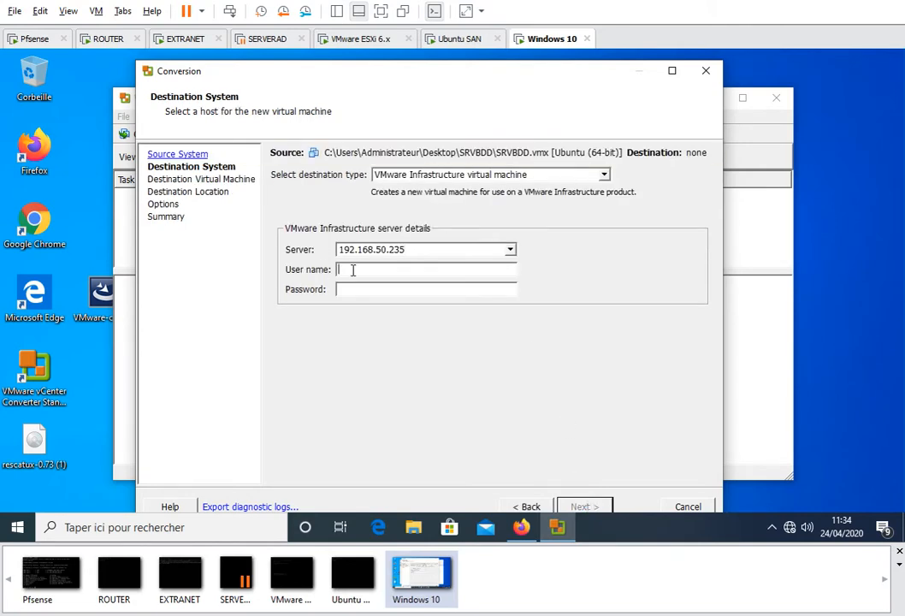
pyautogui.write('root')
pyautogui.write('******')
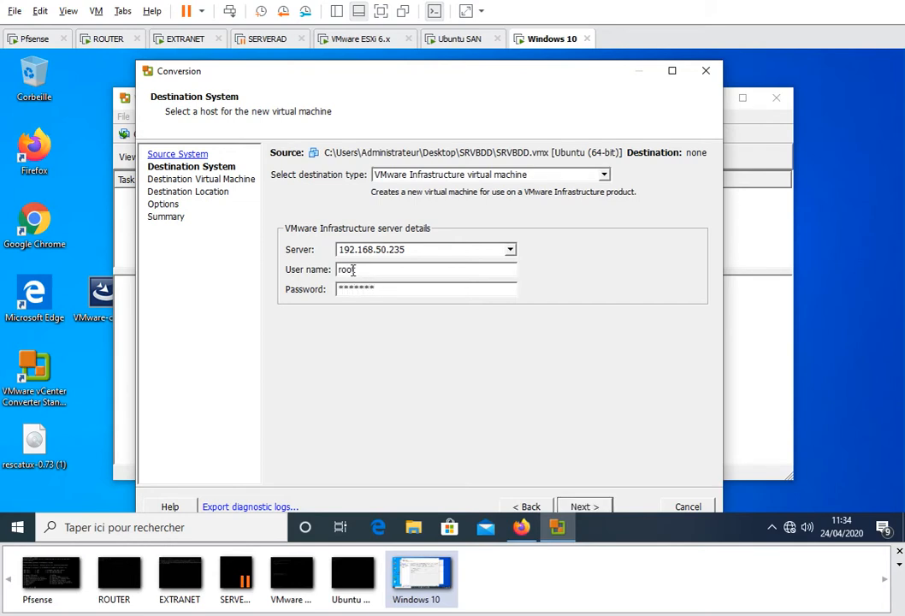
pyautogui.click(582, 507)
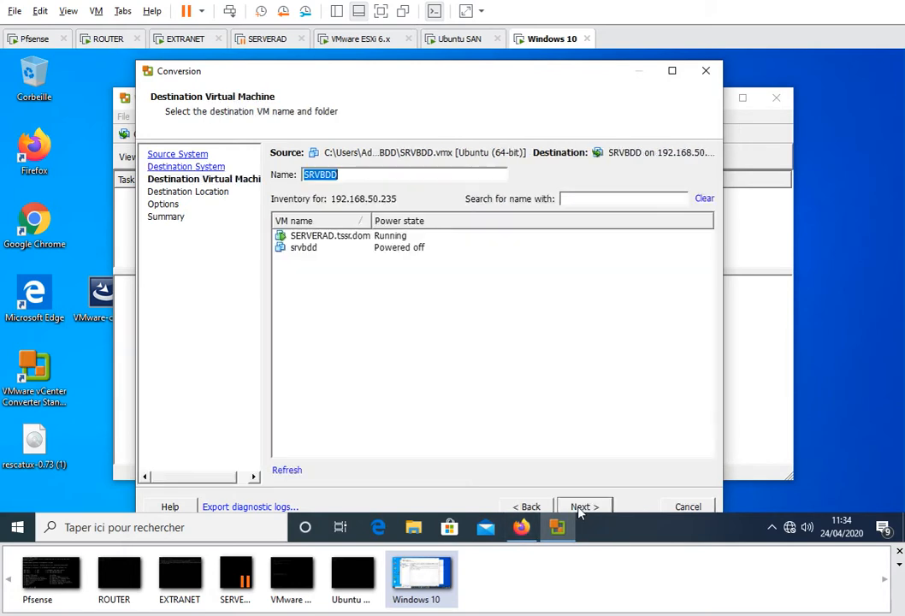
pyautogui.click(359, 174)
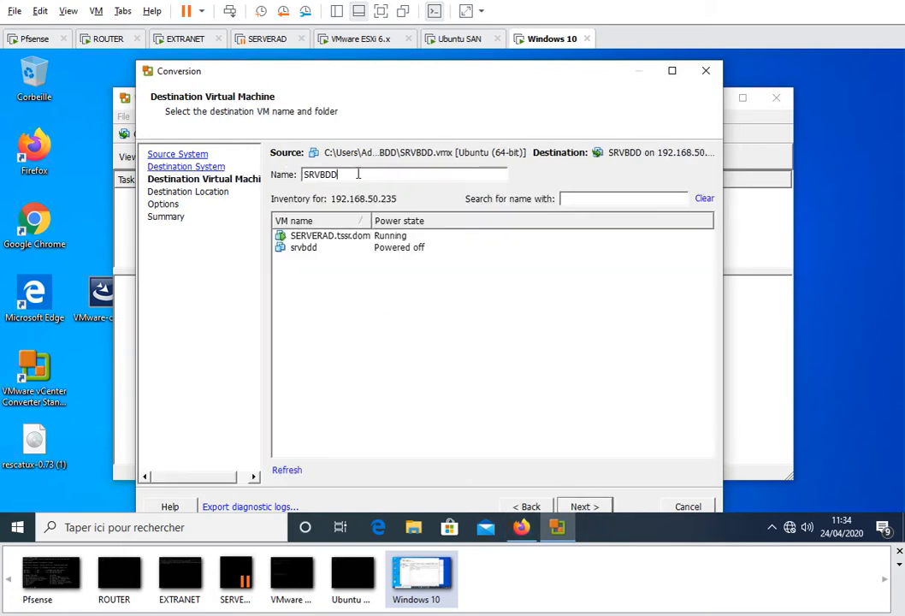
pyautogui.write('-import')
# Choose STORE100G as the destination datastore for SRVBDD-import
pyautogui.click(597, 507)
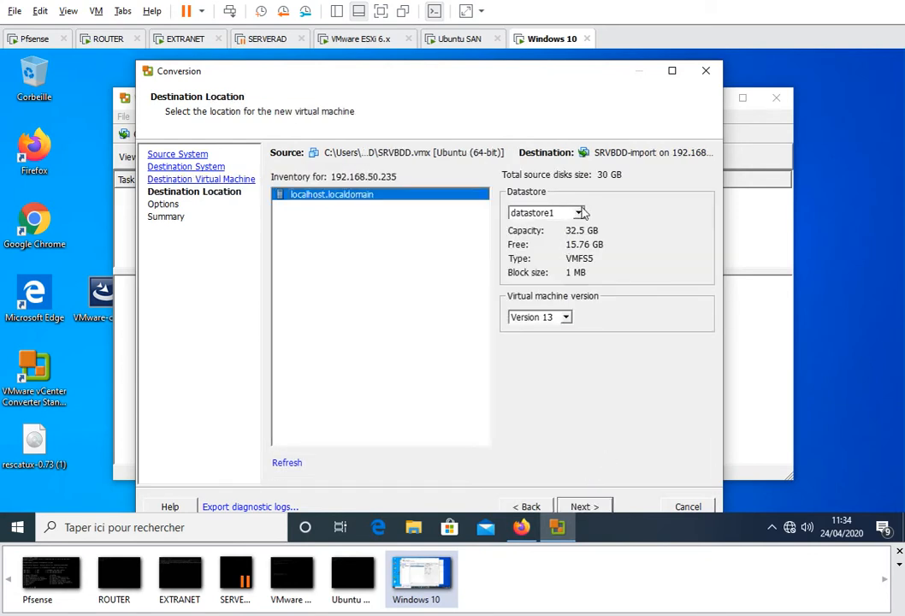
pyautogui.click(574, 213)
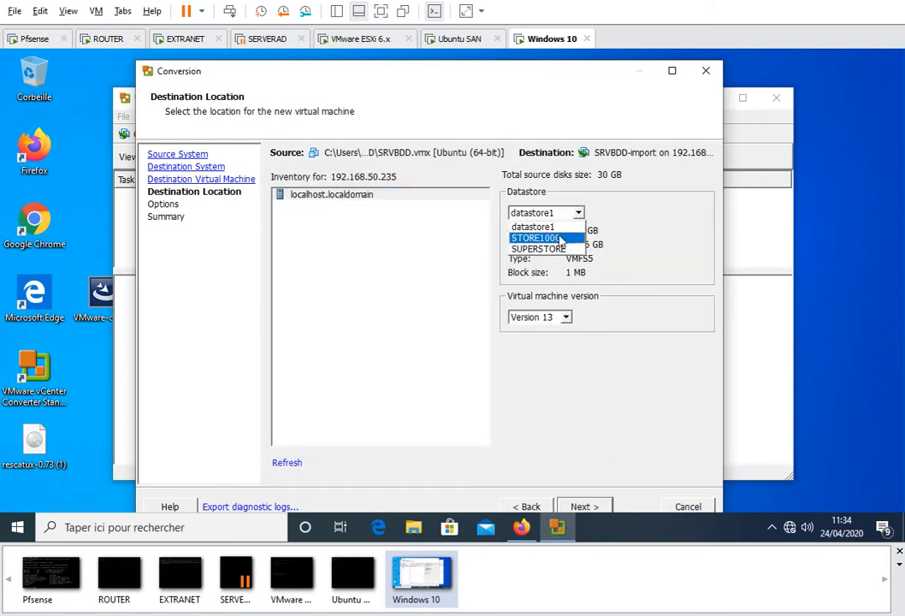
pyautogui.click(555, 243)
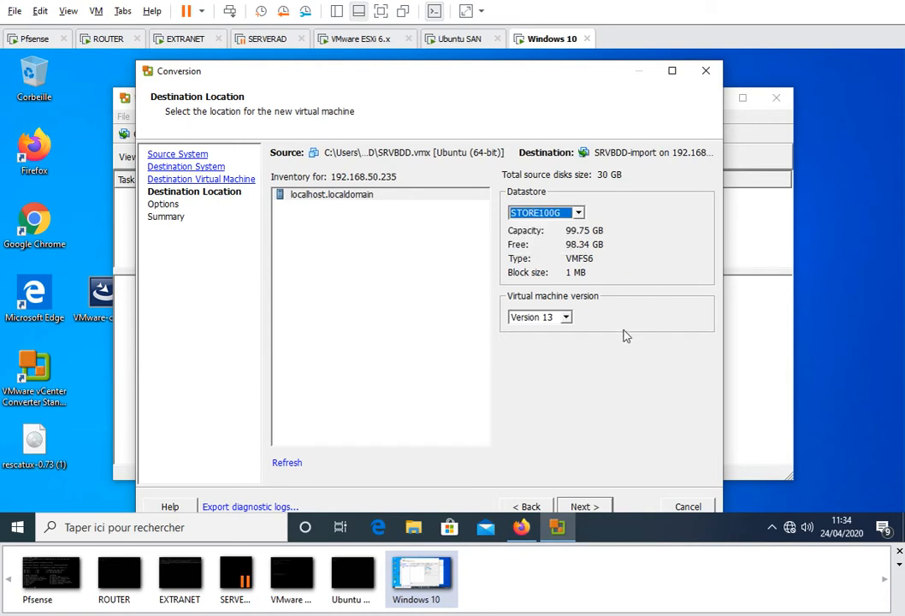
# Make VirtualDisk1 and VirtualDisk2 thin-provisioned and submit the conversion
pyautogui.click(597, 507)
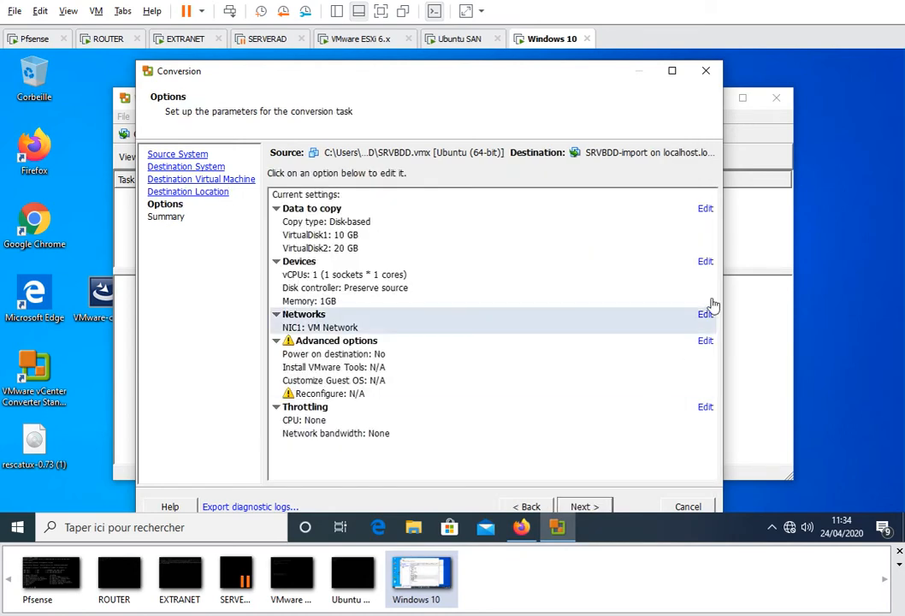
pyautogui.click(690, 209)
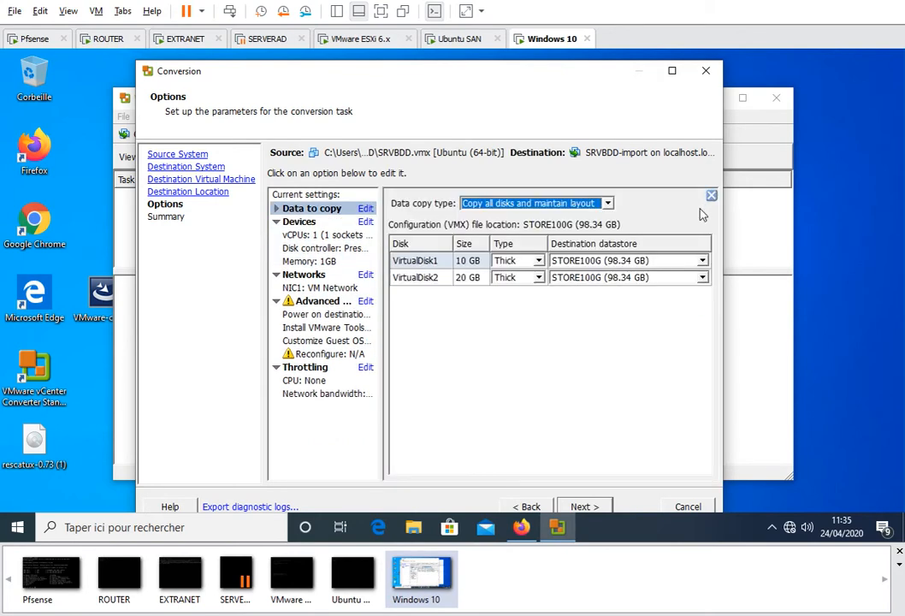
pyautogui.click(539, 261)
pyautogui.click(517, 286)
pyautogui.click(539, 278)
pyautogui.click(518, 303)
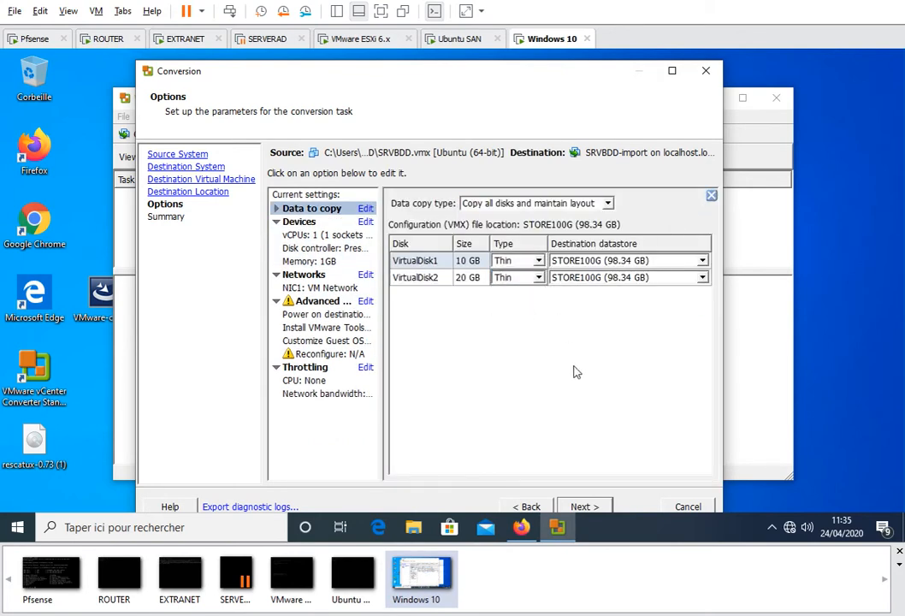
pyautogui.click(592, 507)
pyautogui.scroll(-5, 627, 398)
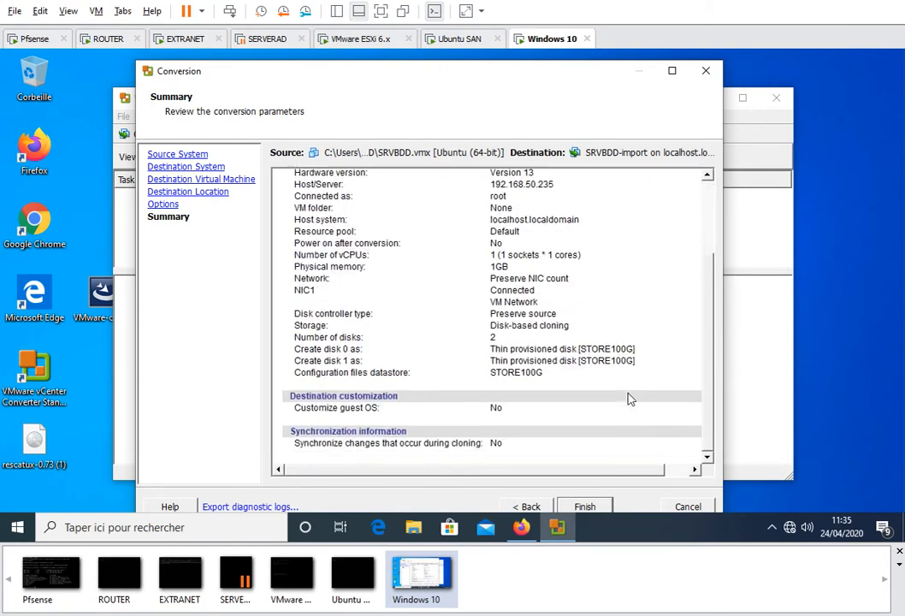
pyautogui.click(585, 506)
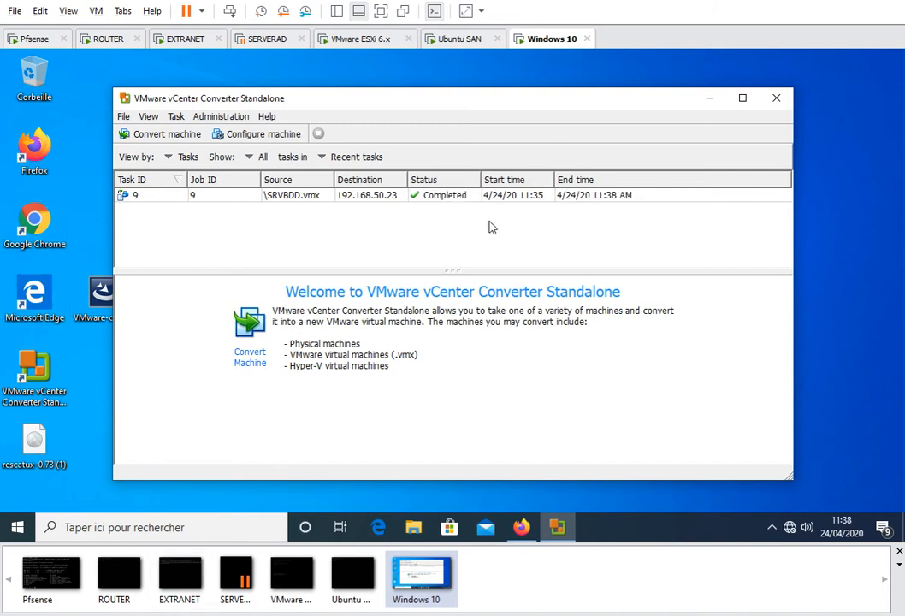
# Show the Task progress details of completed conversion task 9
pyautogui.click(316, 196)
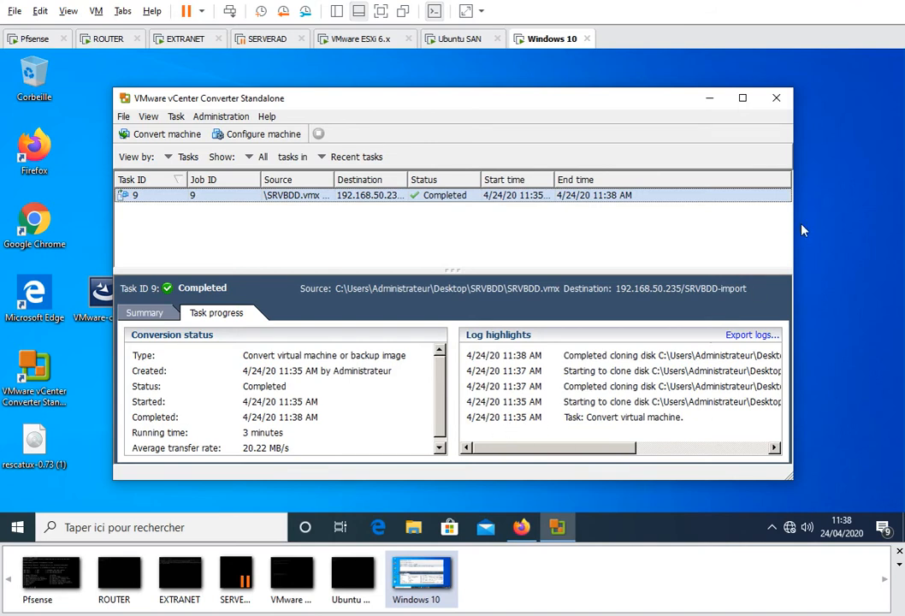
# Power on SRVBDD-import in the ESXi Host Client and boot Ubuntu from its console
pyautogui.click(710, 102)
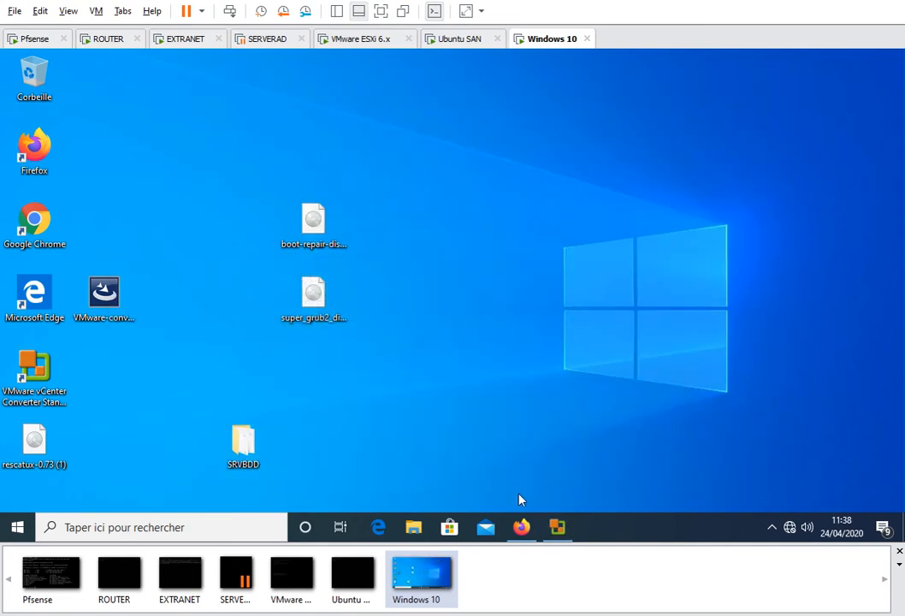
pyautogui.click(521, 527)
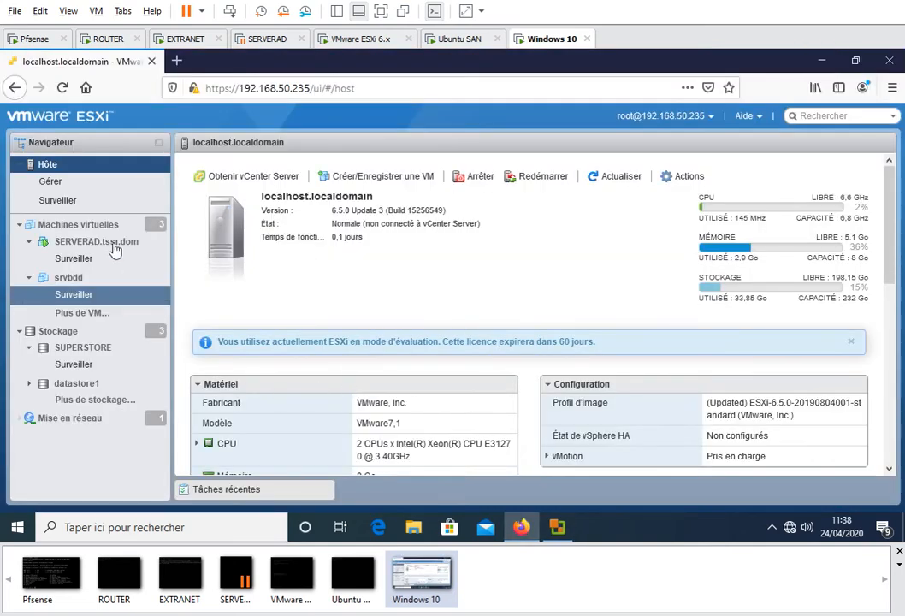
pyautogui.click(71, 226)
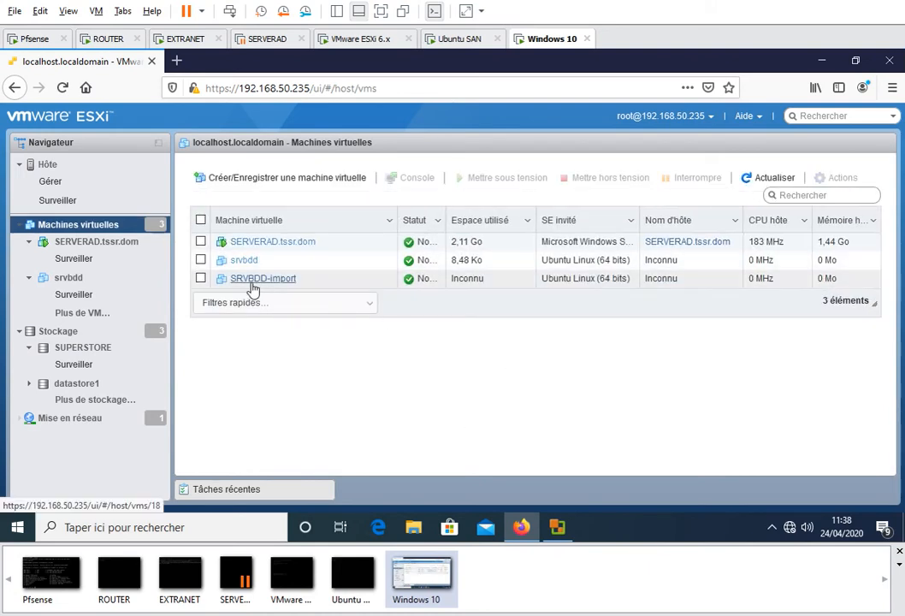
pyautogui.click(262, 280)
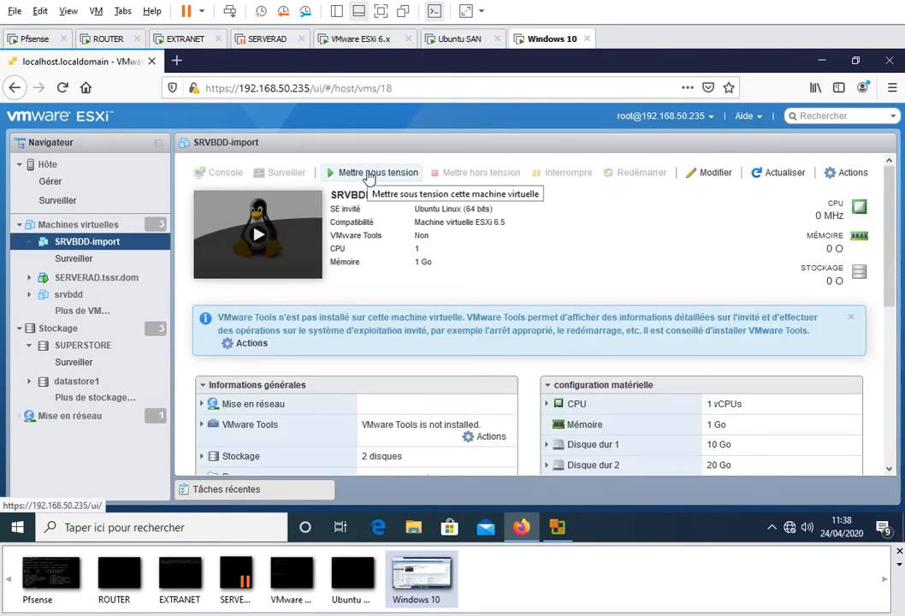
pyautogui.click(370, 174)
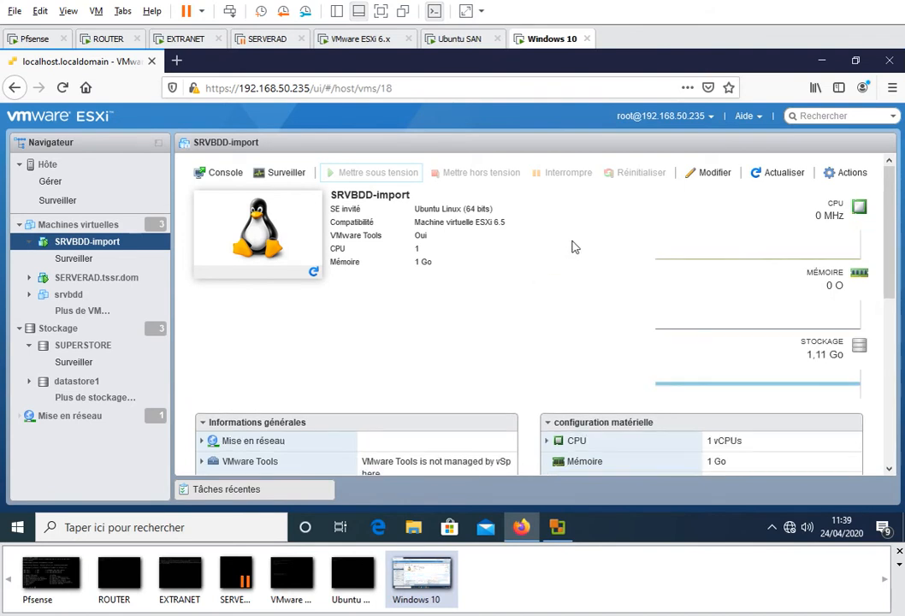
pyautogui.click(259, 228)
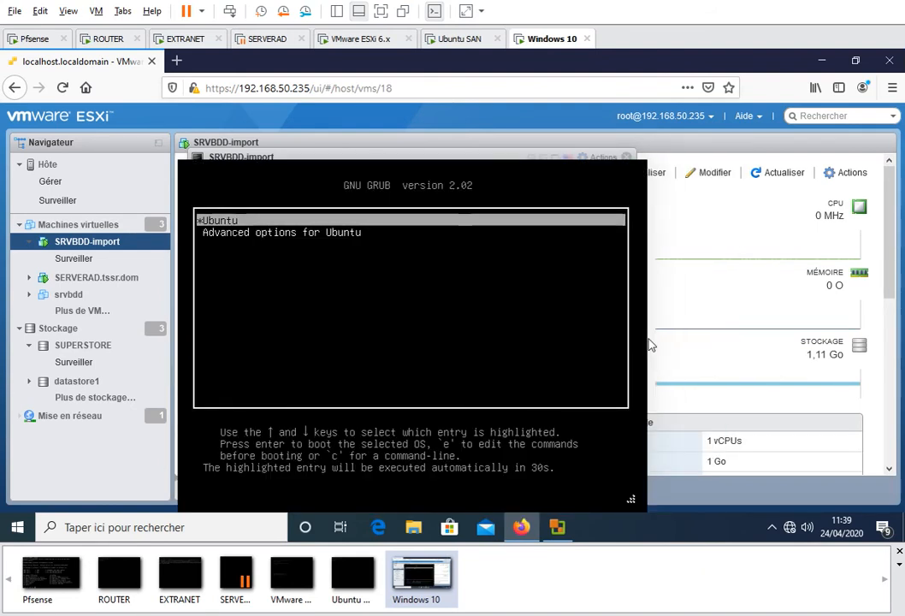
pyautogui.press('Return')
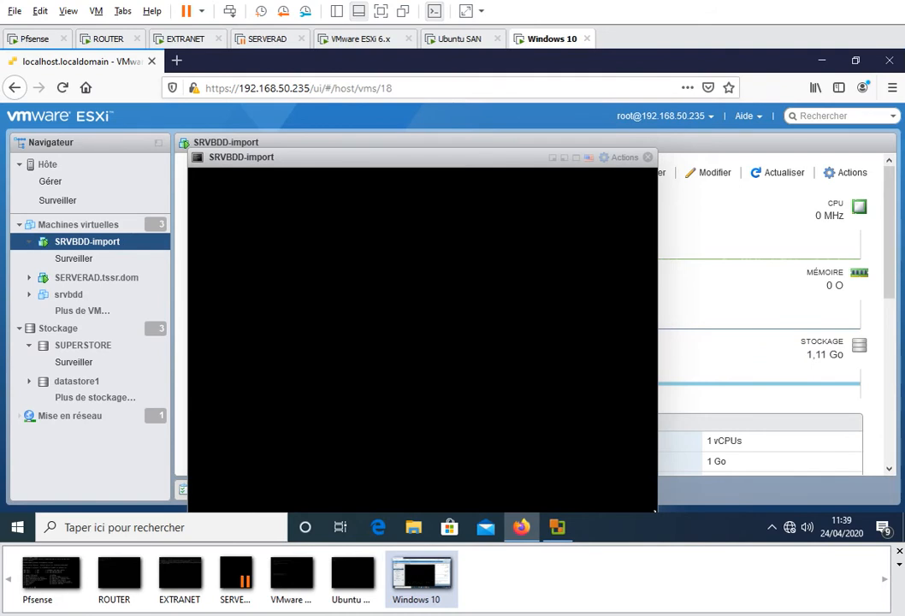
# Enlarge the SRVBDD-import console, move it up, and enter the user name at login
pyautogui.moveTo(656, 512); pyautogui.dragTo(712, 458)
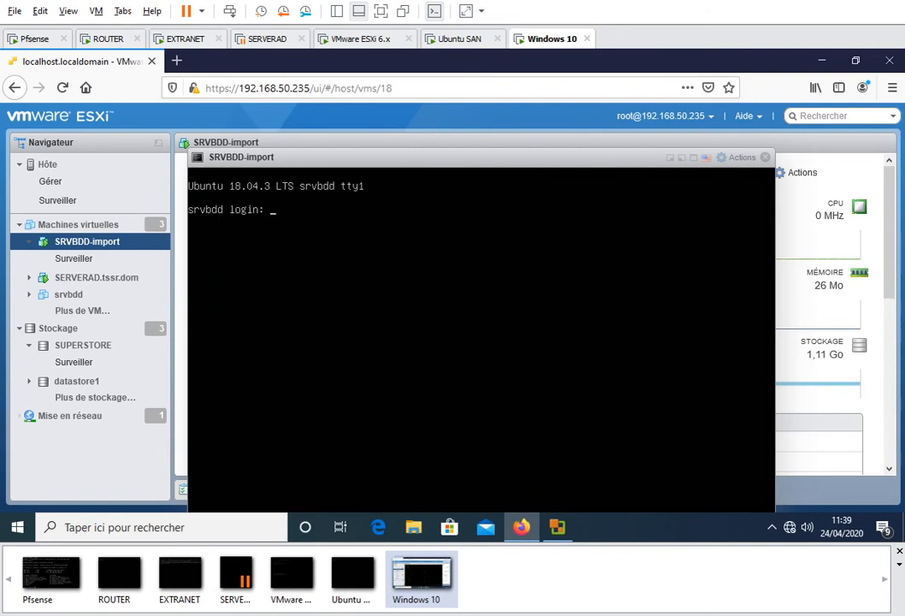
pyautogui.moveTo(533, 159); pyautogui.dragTo(532, 130)
pyautogui.write('tssr')
pyautogui.press('Return')
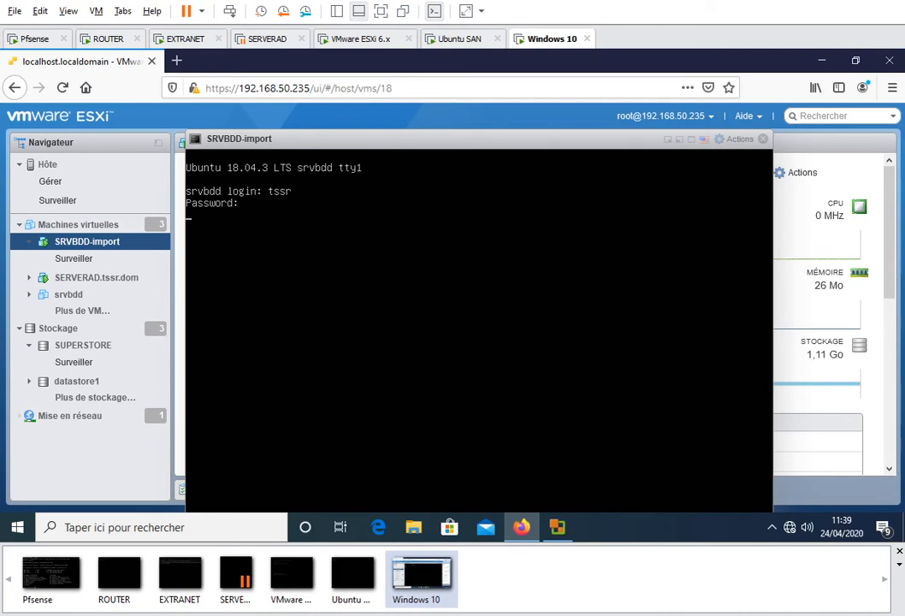
# Retry the login with the user name and password, then make the browser fullscreen
pyautogui.write('tssr')
pyautogui.press('Return')
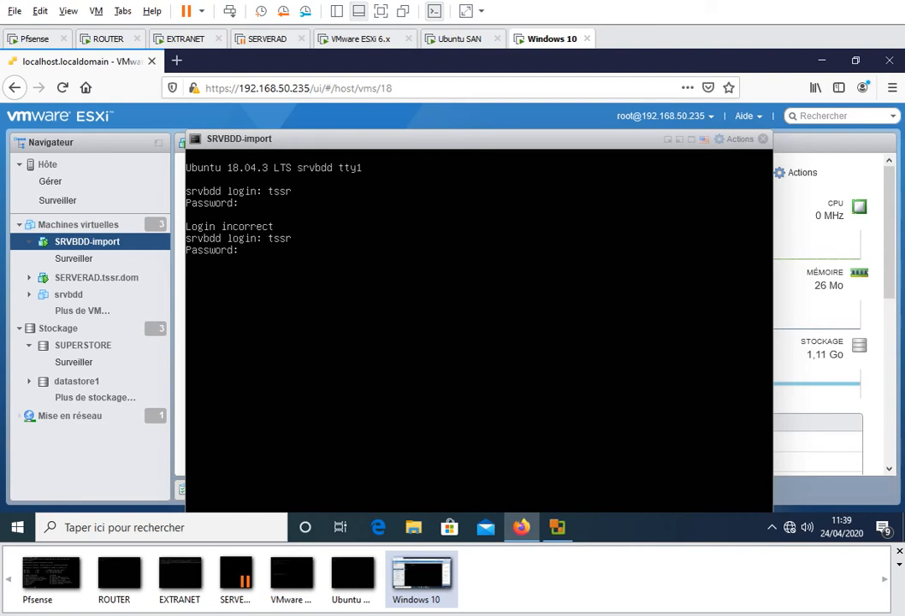
pyautogui.press('Return')
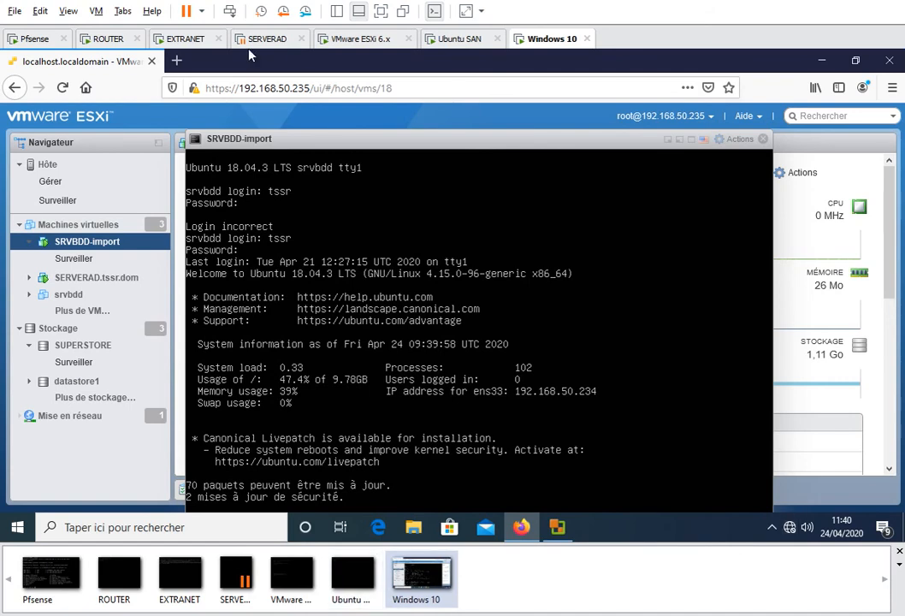
pyautogui.press('F11')
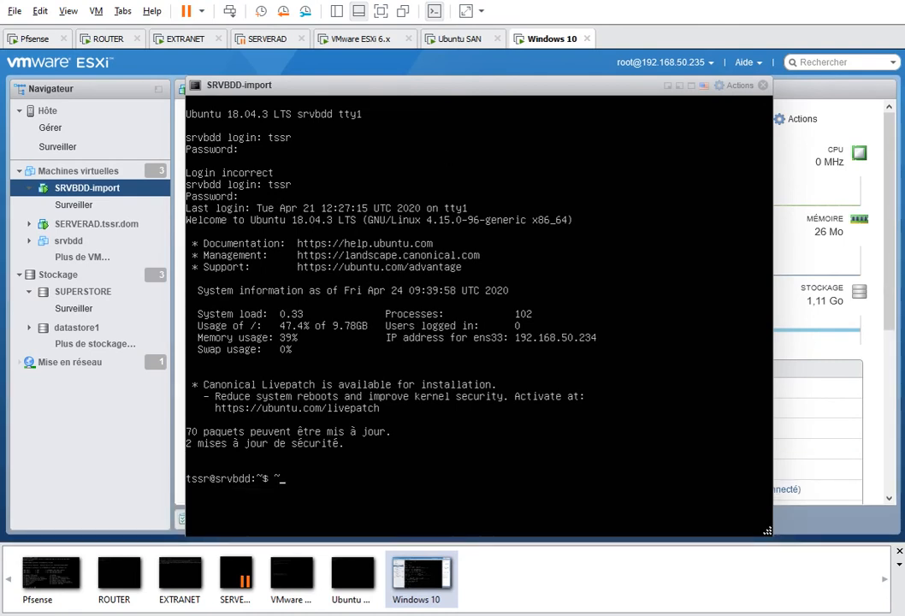
pyautogui.click(78, 170)
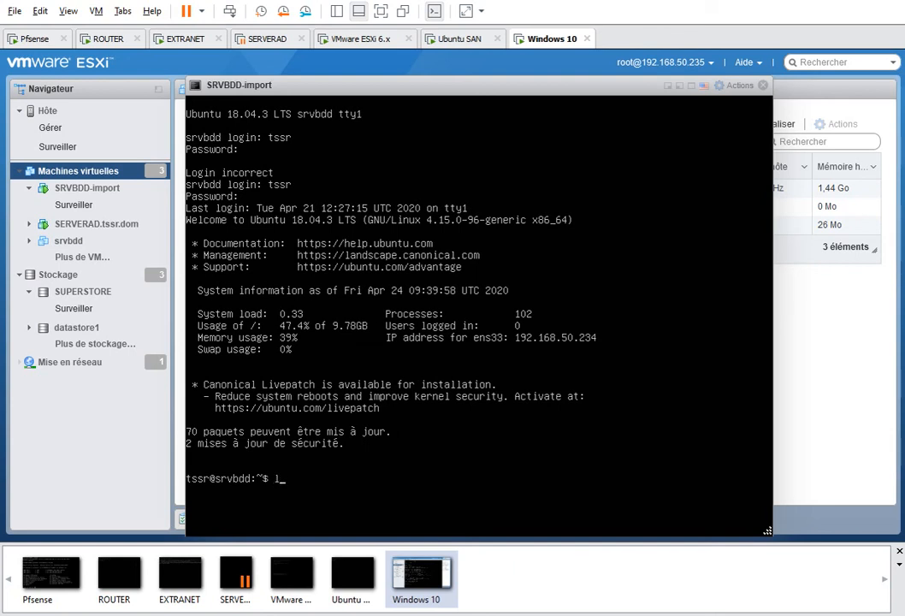
# Run sudo lsblk with the sudo password to list disks sda (10G) and sdb (20G)
pyautogui.write('sudo lsblk')
pyautogui.press('Return')
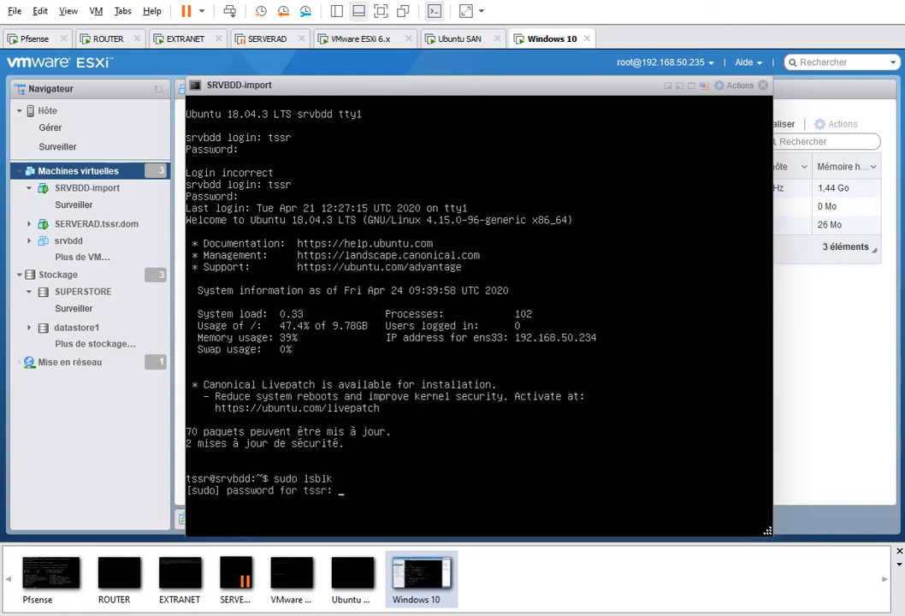
pyautogui.press('Return')
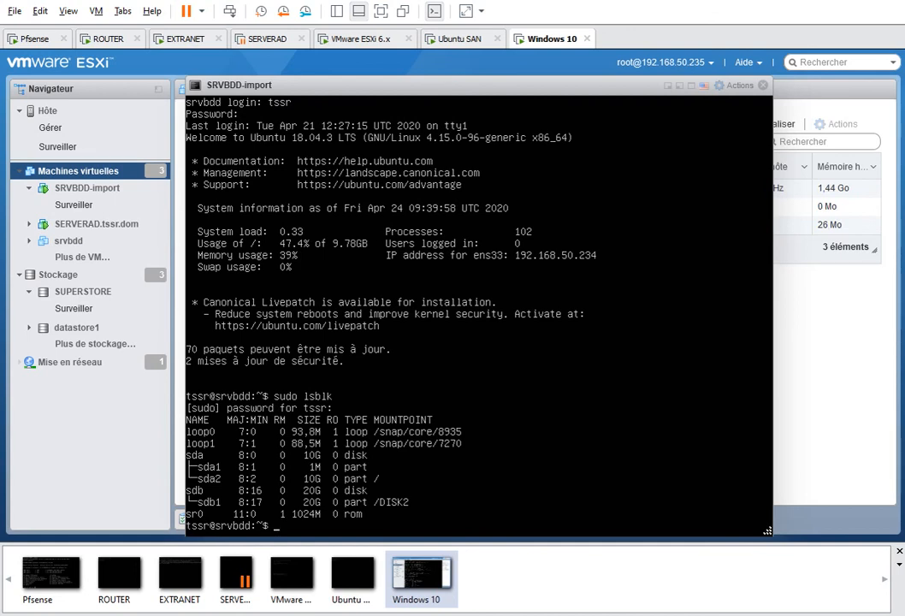
# Run ifconfig to confirm ens33 has IP 192.168.50.234 with netmask 255.255.255.248
pyautogui.write('ifconfig')
pyautogui.press('Return')
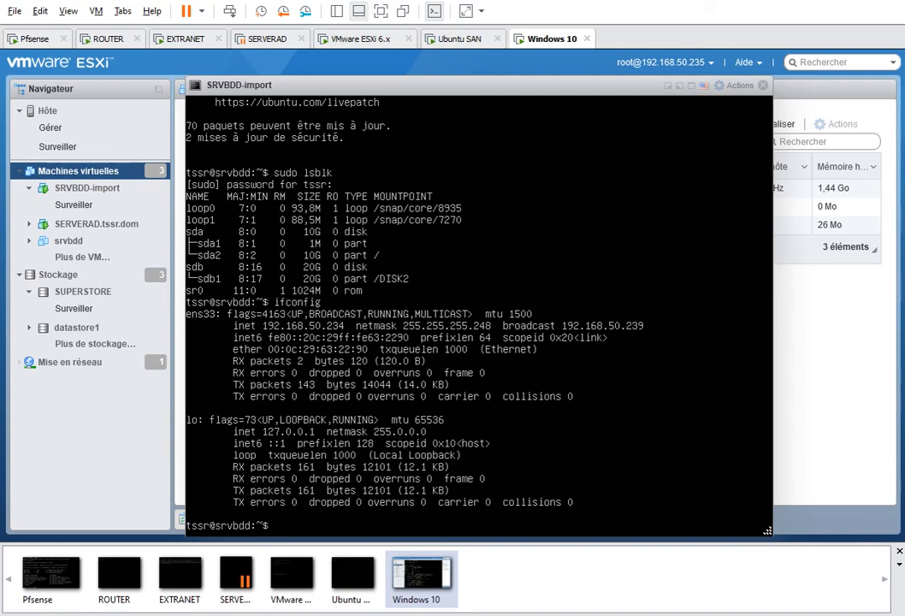
pyautogui.moveTo(248, 615)
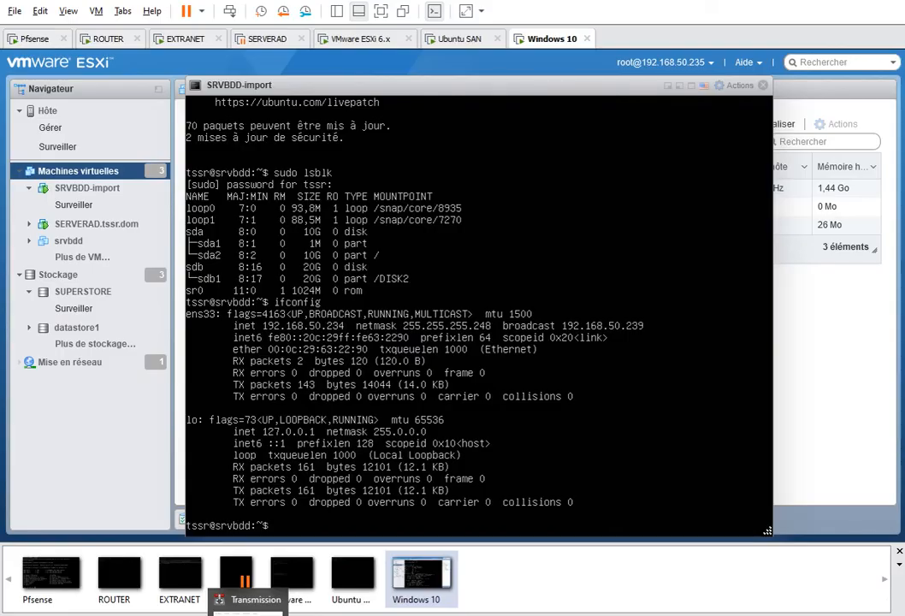
pyautogui.moveTo(184, 615)
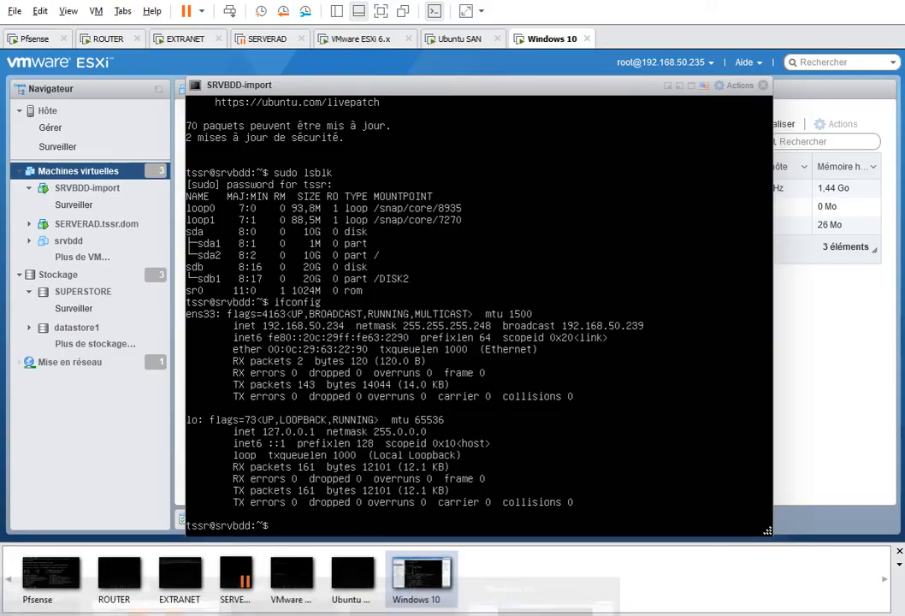